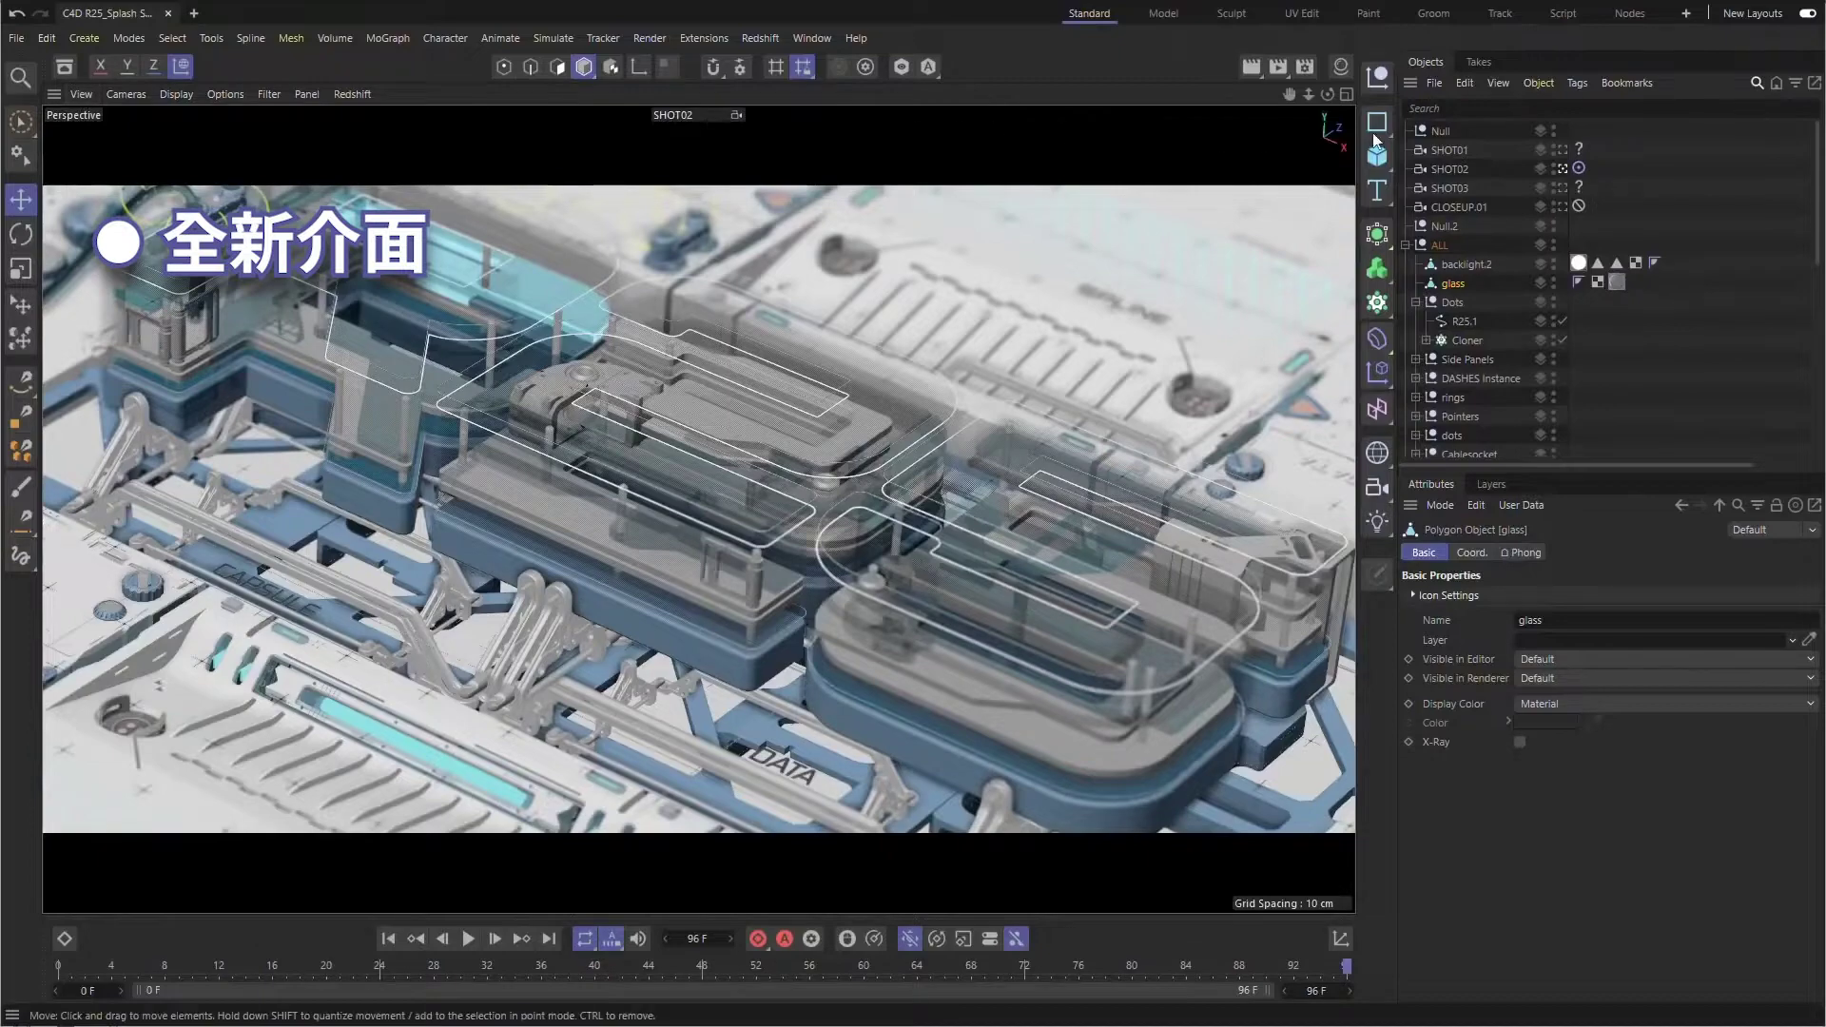
# - Preview the Generators and MoGraph object palettes without adding any objects
pyautogui.click(1381, 237)
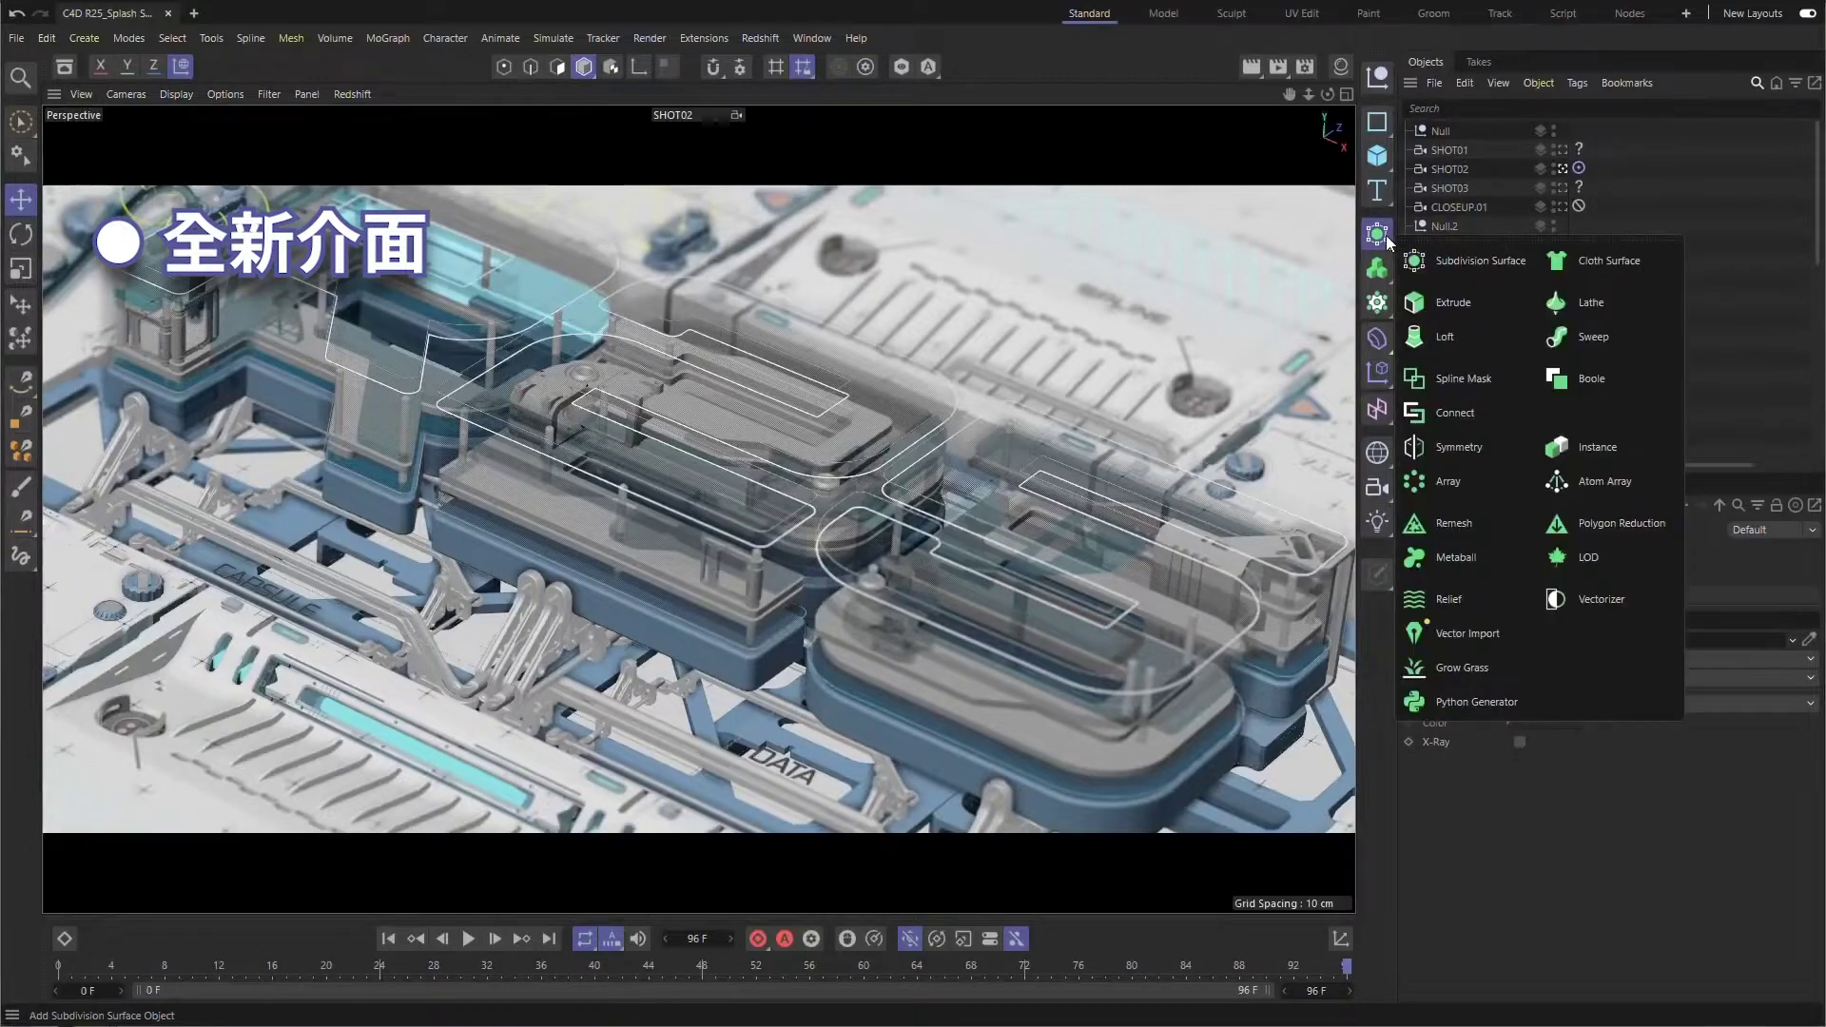
pyautogui.click(1384, 244)
pyautogui.click(1373, 315)
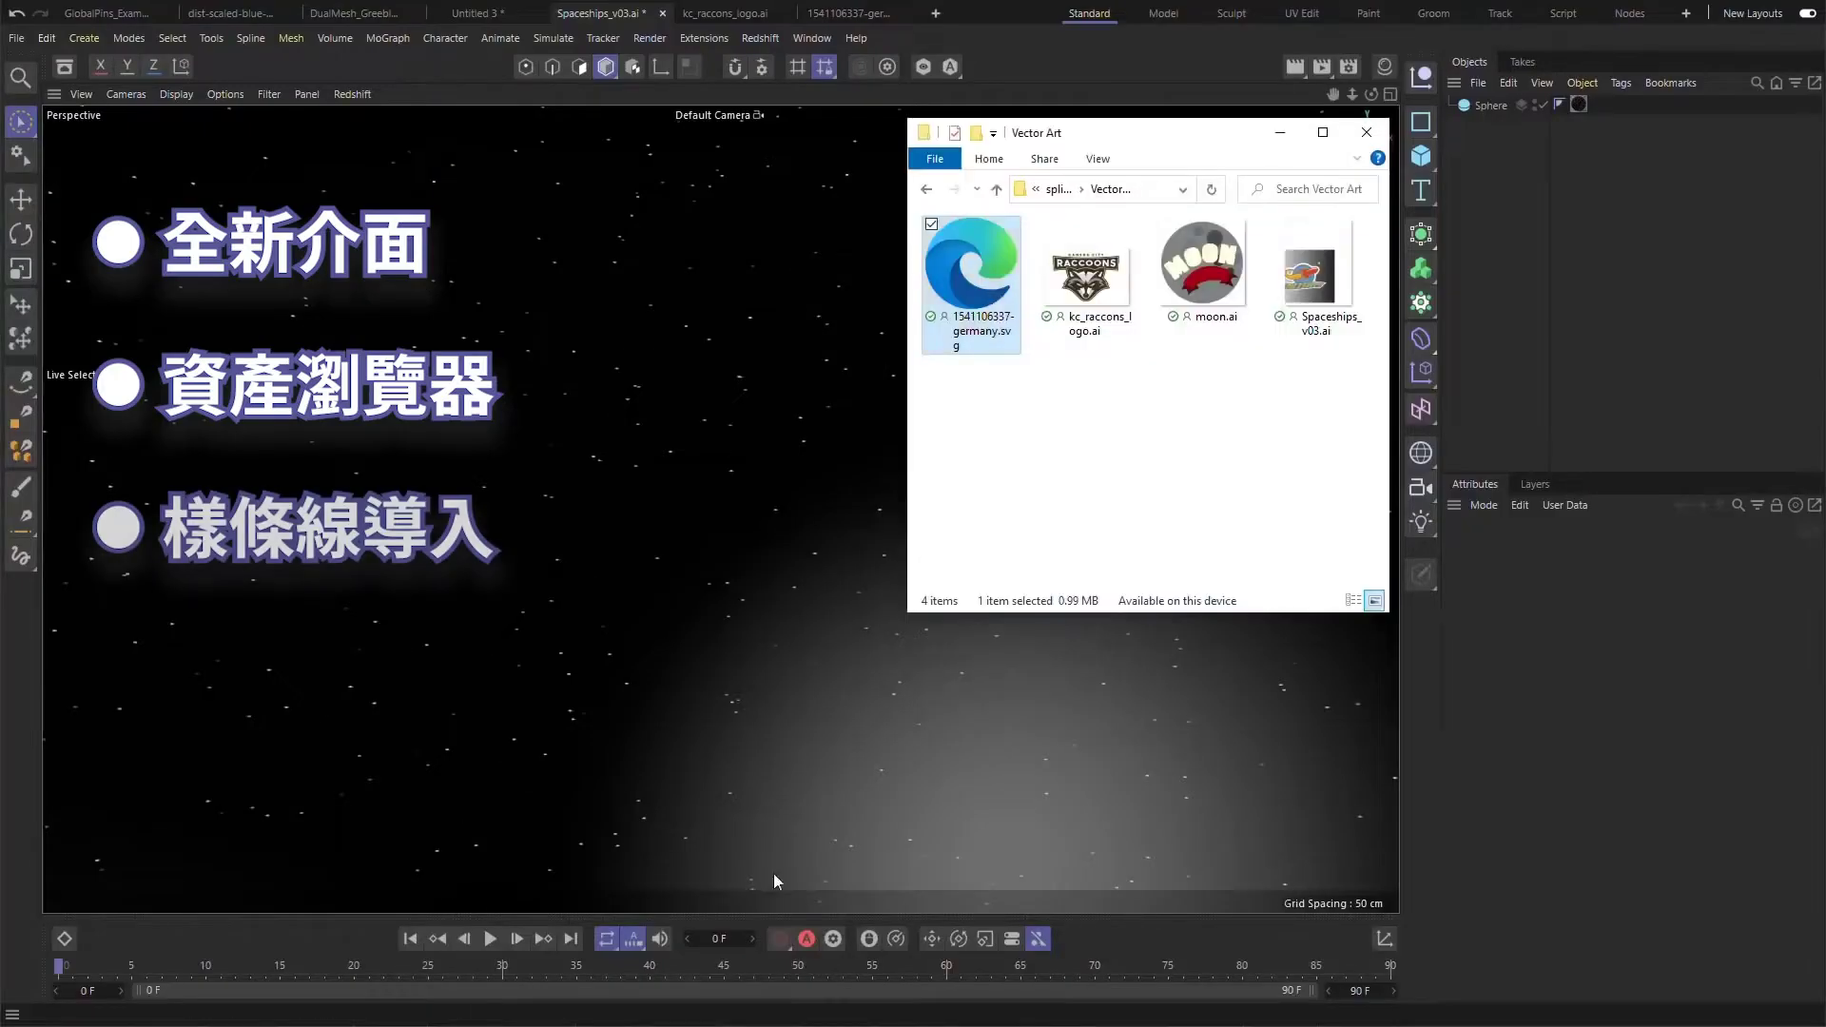
# - Import Spaceships_v03.ai as an extruded vector logo, orbit to inspect it, and open the Material Manager
pyautogui.moveTo(1325, 274); pyautogui.dragTo(728, 354)
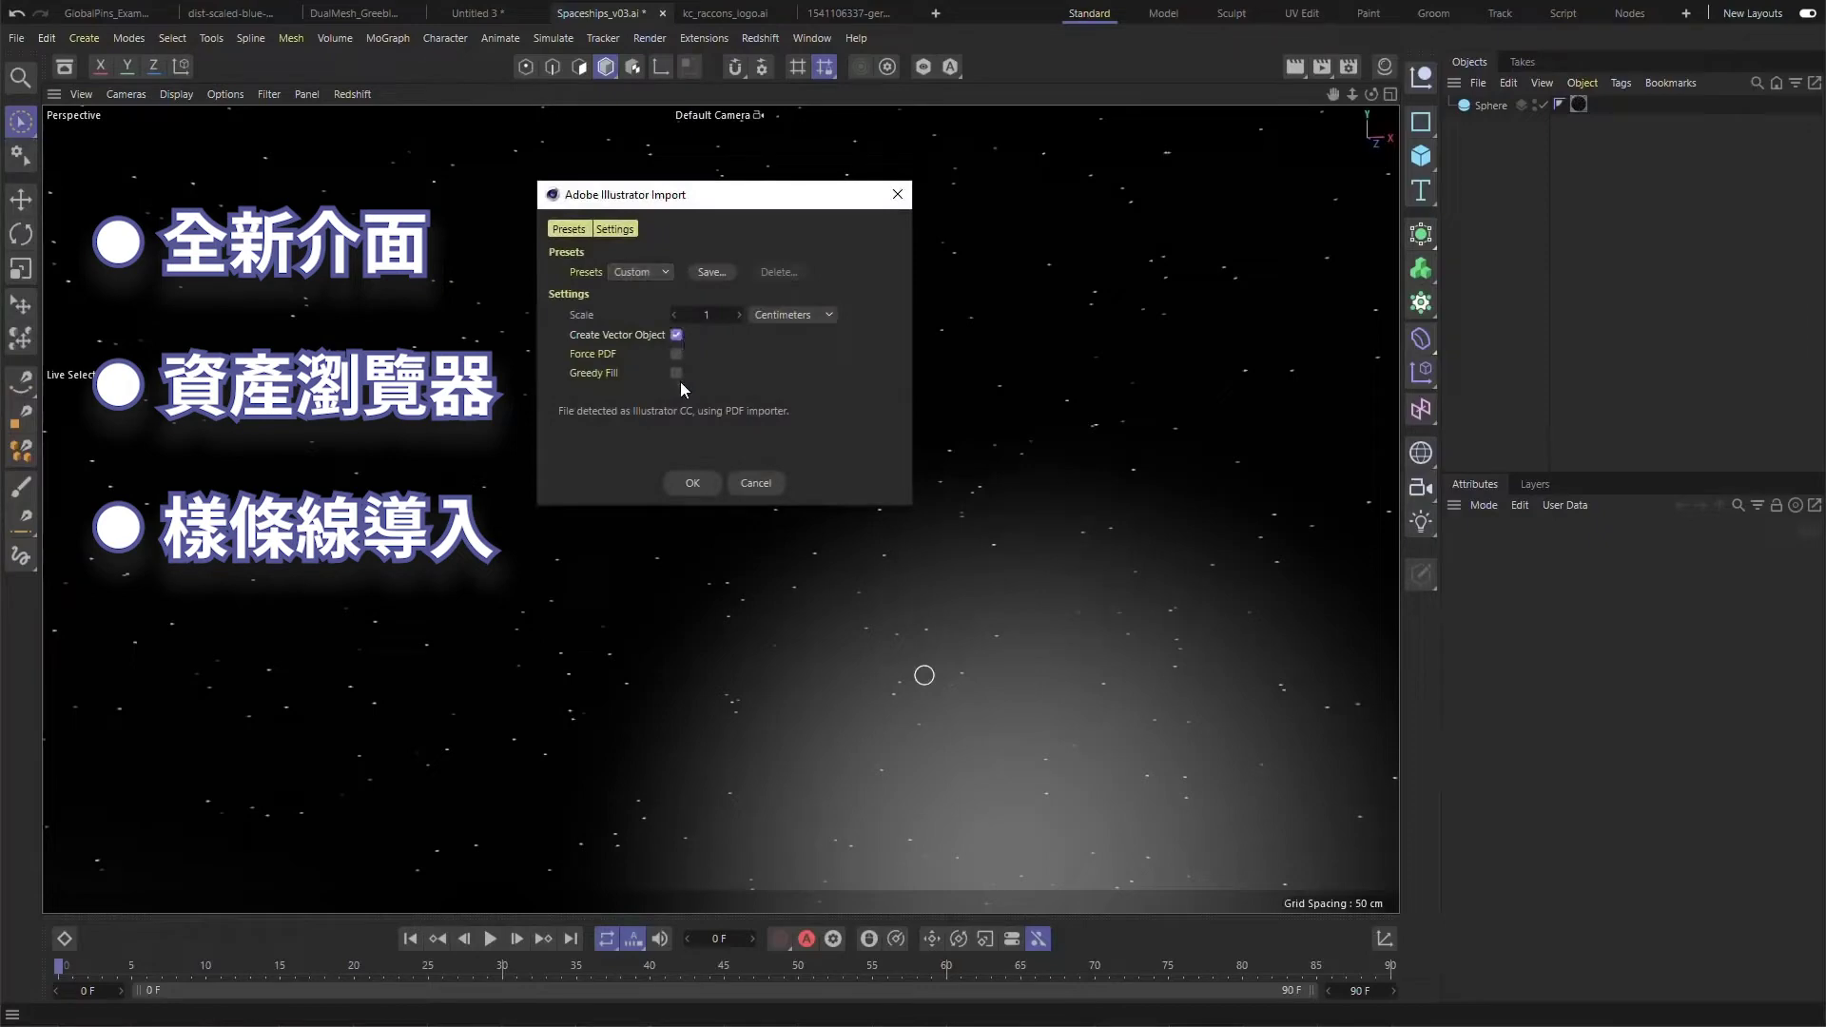
pyautogui.click(690, 482)
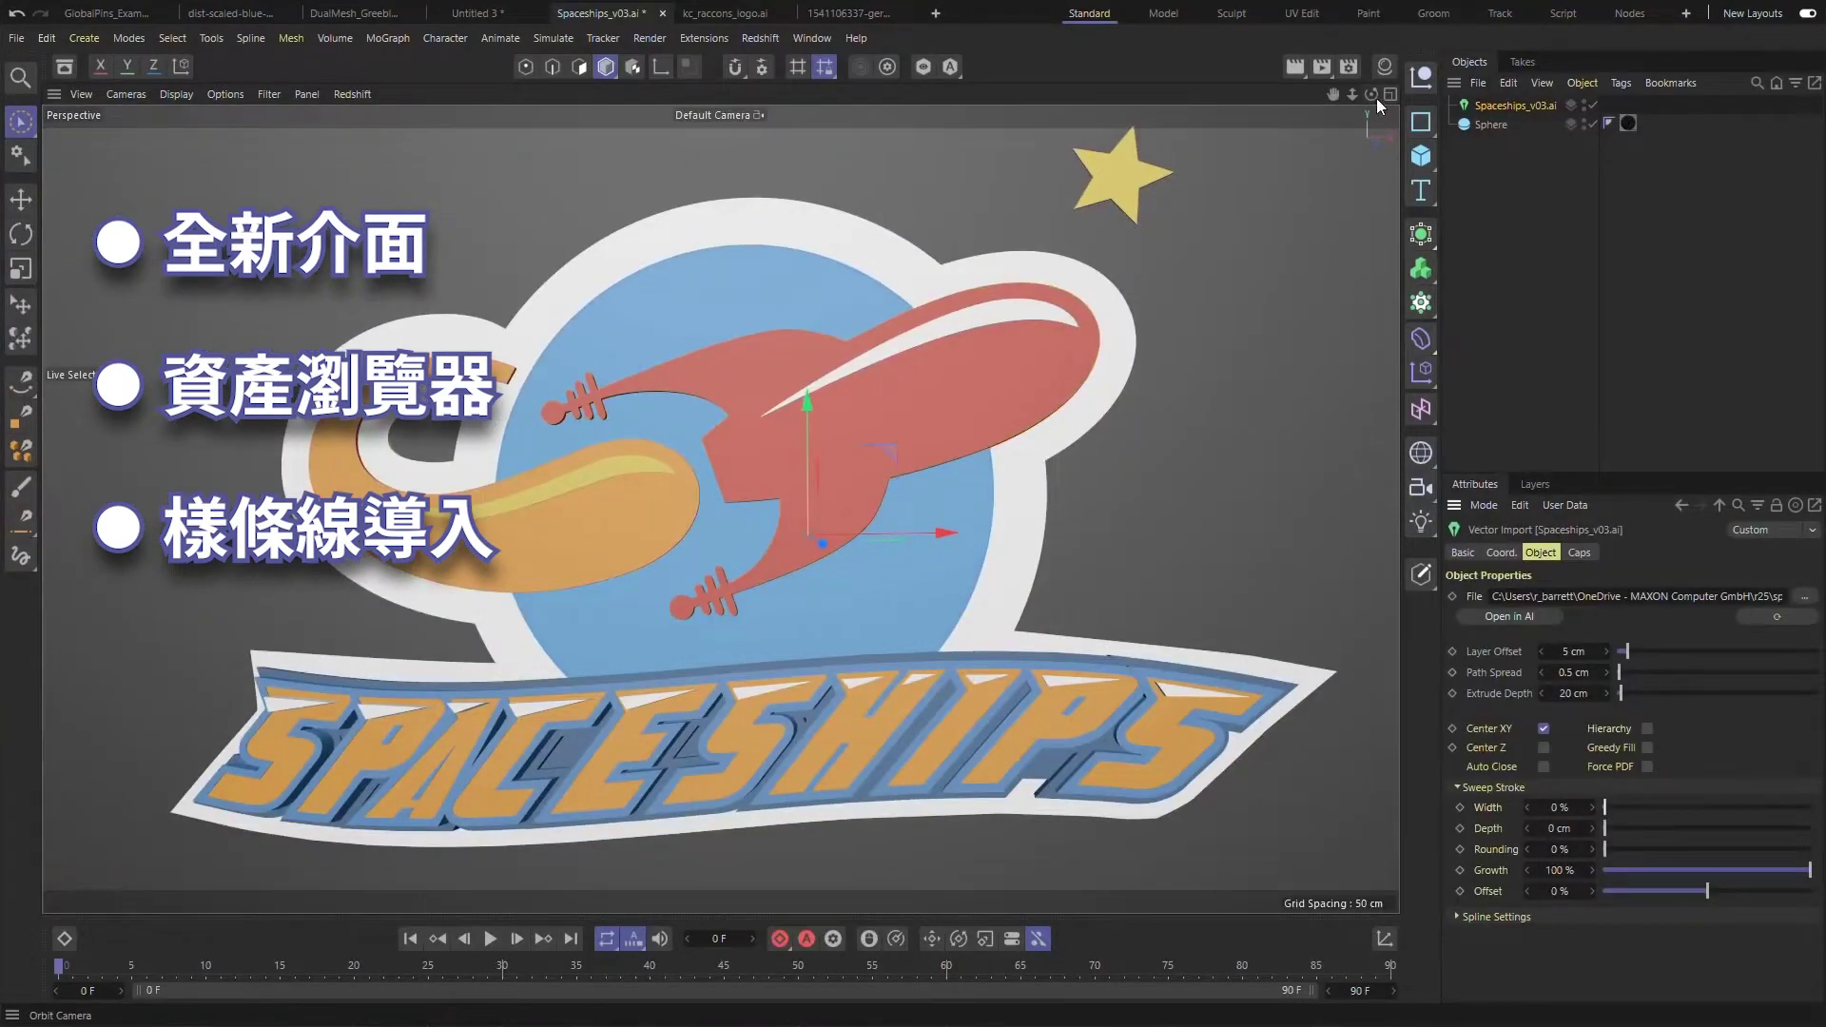
pyautogui.moveTo(1375, 97); pyautogui.dragTo(1350, 95)
pyautogui.scroll(-3, 721, 509)
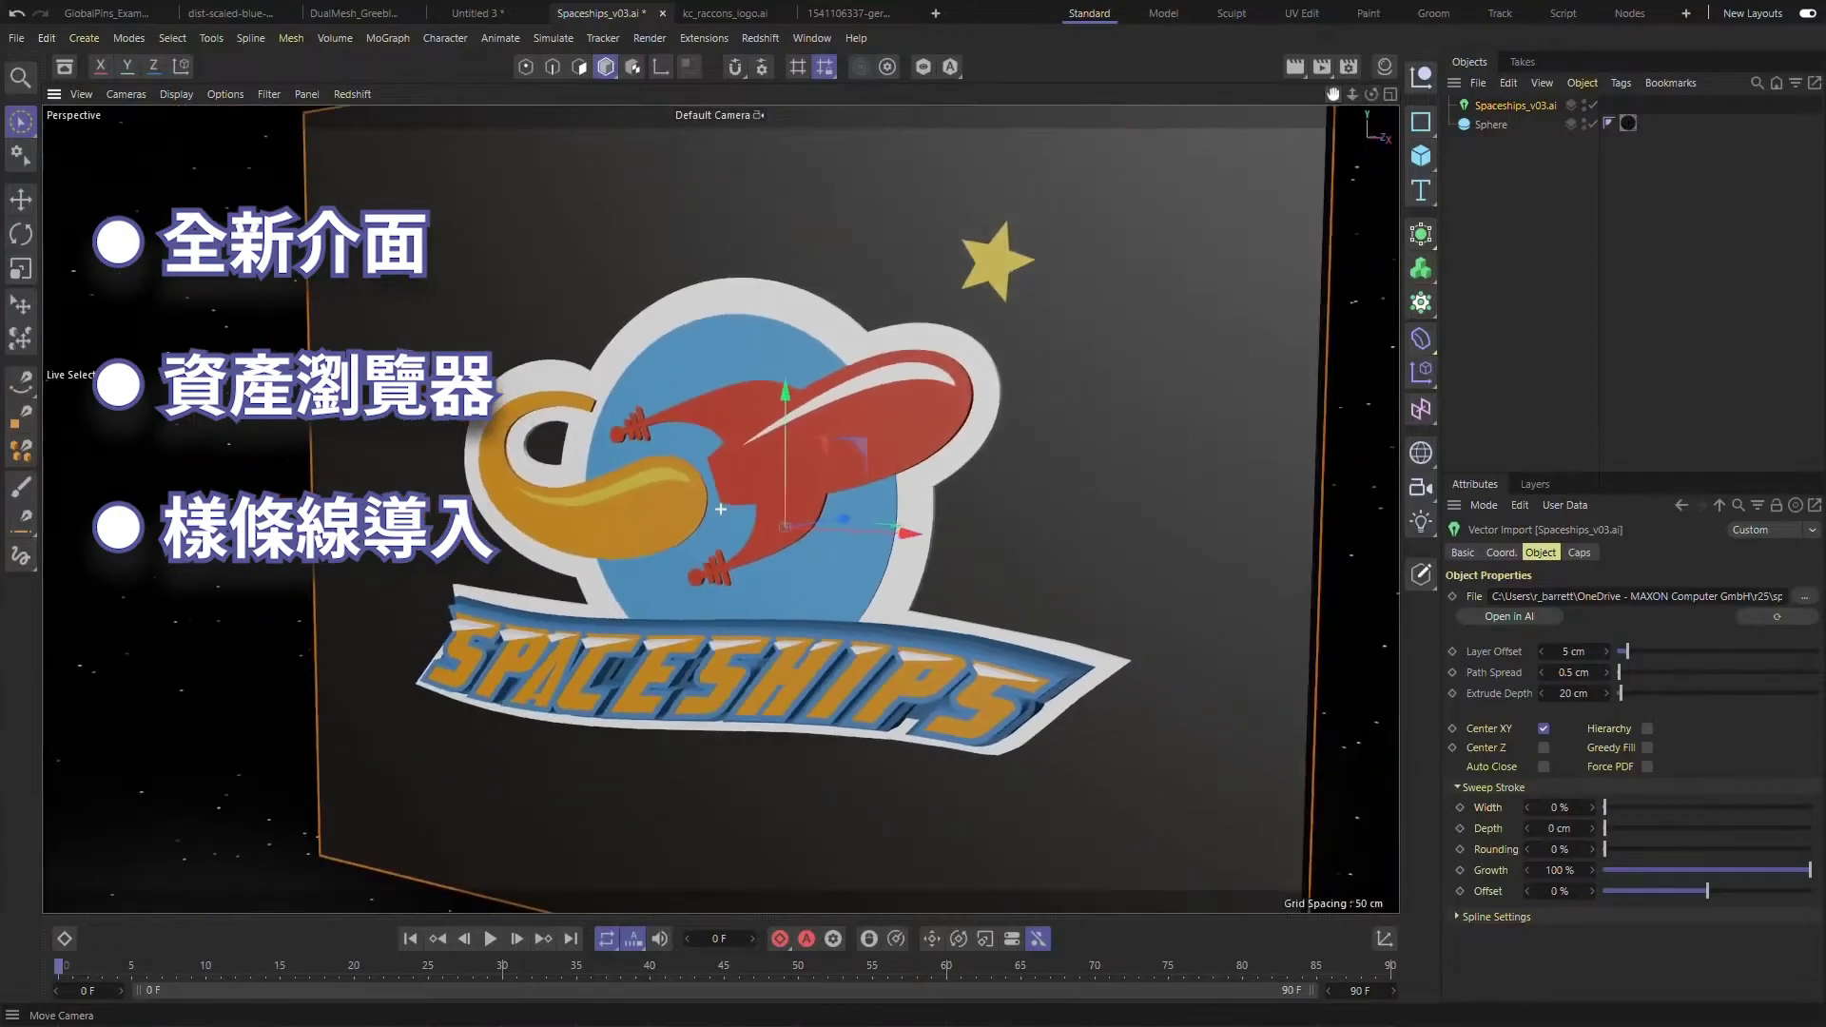
pyautogui.click(1386, 68)
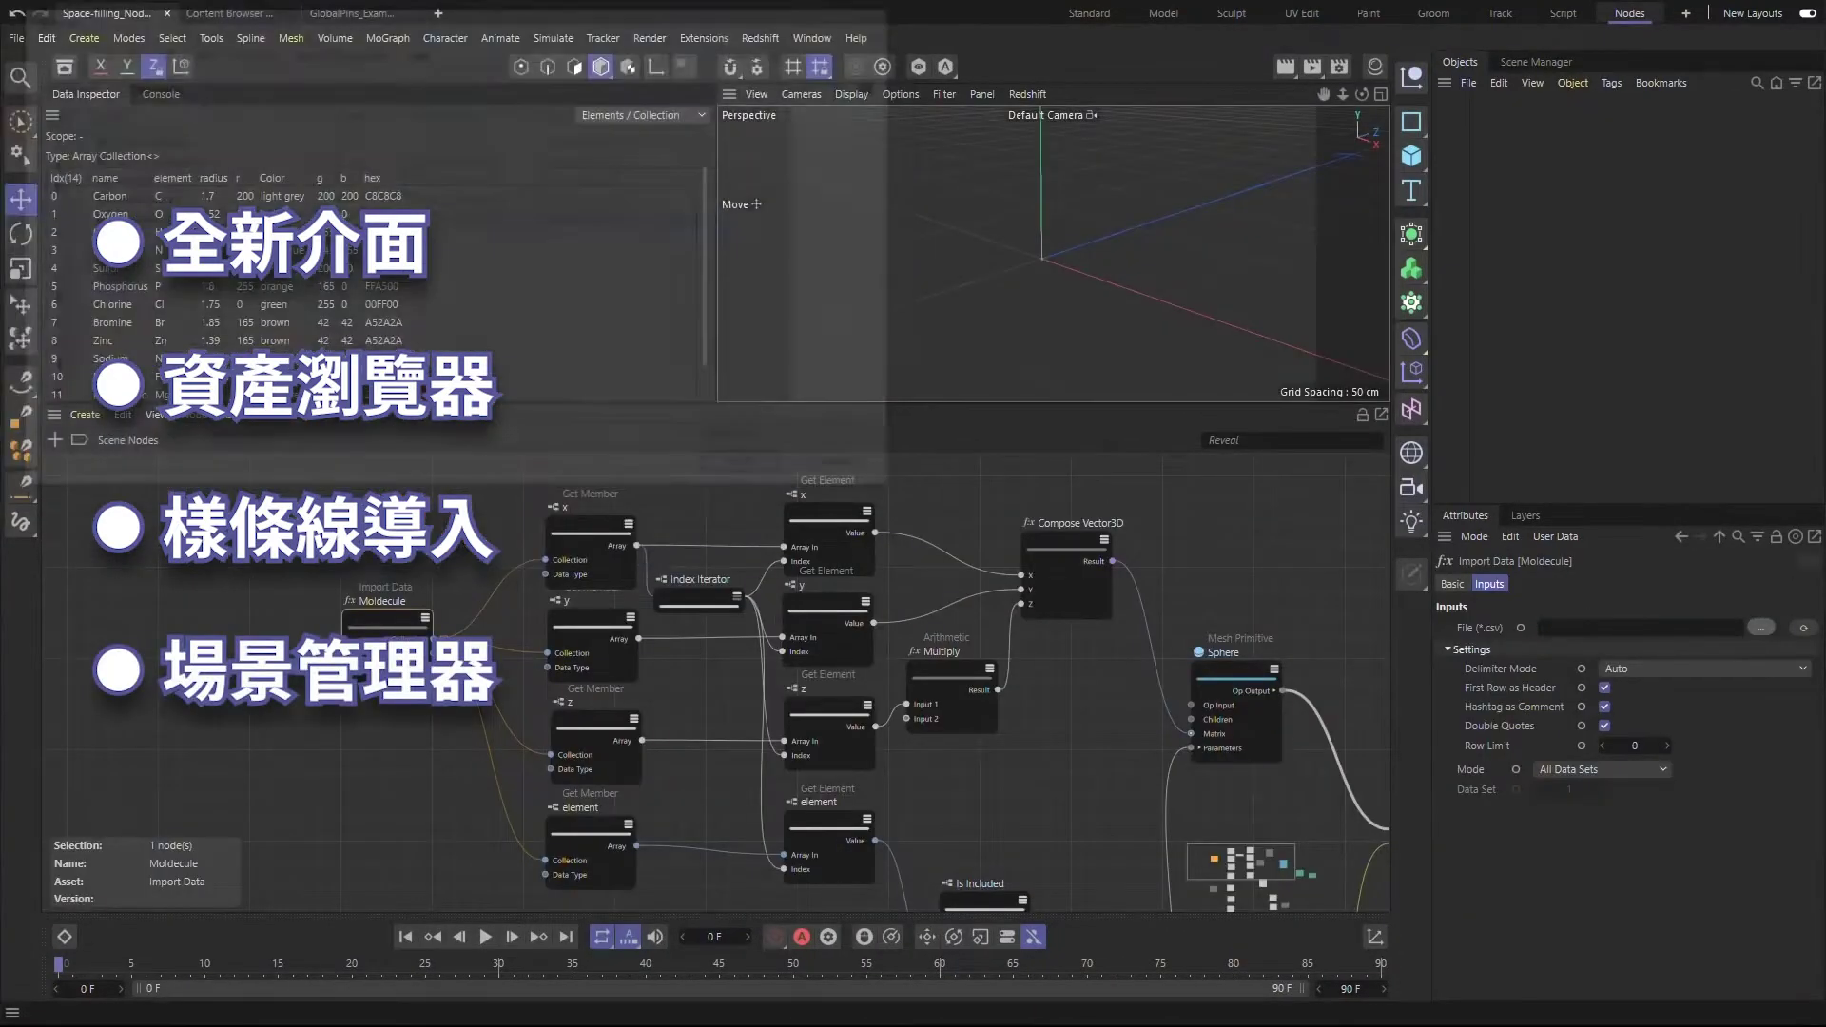
# - Show Molecule / Collection atom data in the Data Inspector, then switch to the Content Browser Chart scene
pyautogui.click(632, 110)
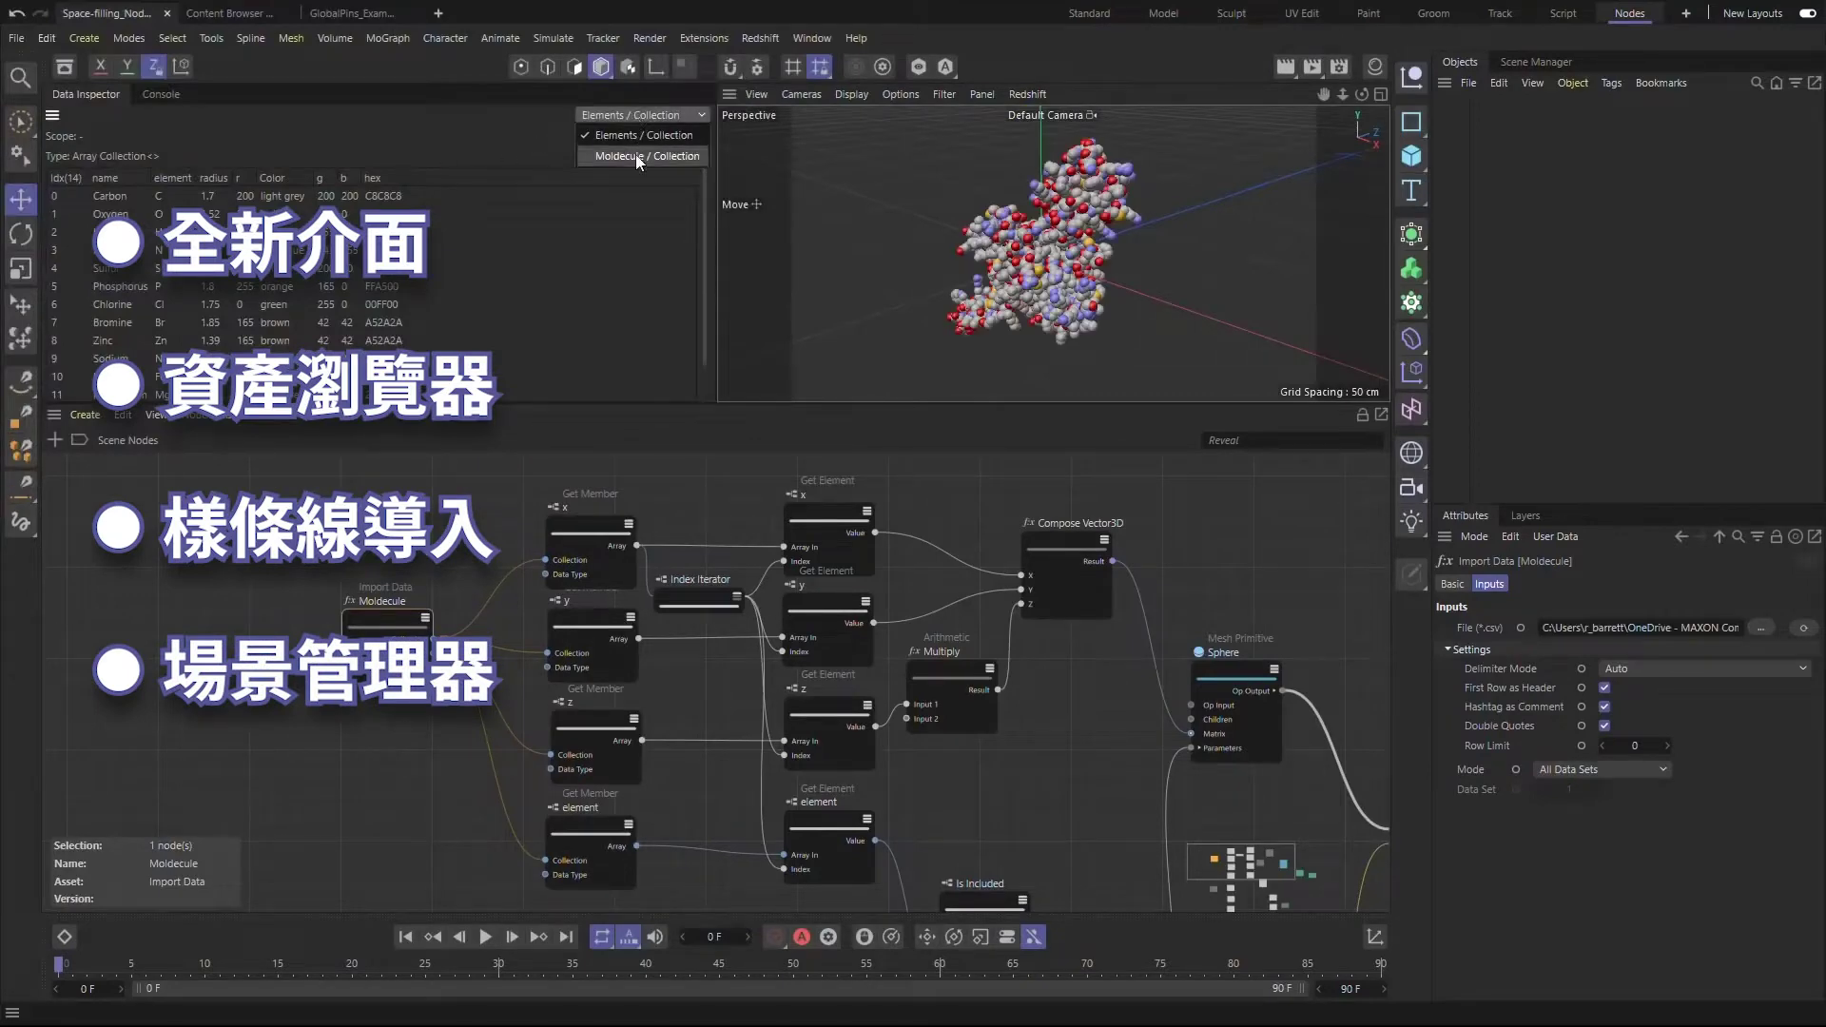
pyautogui.click(635, 154)
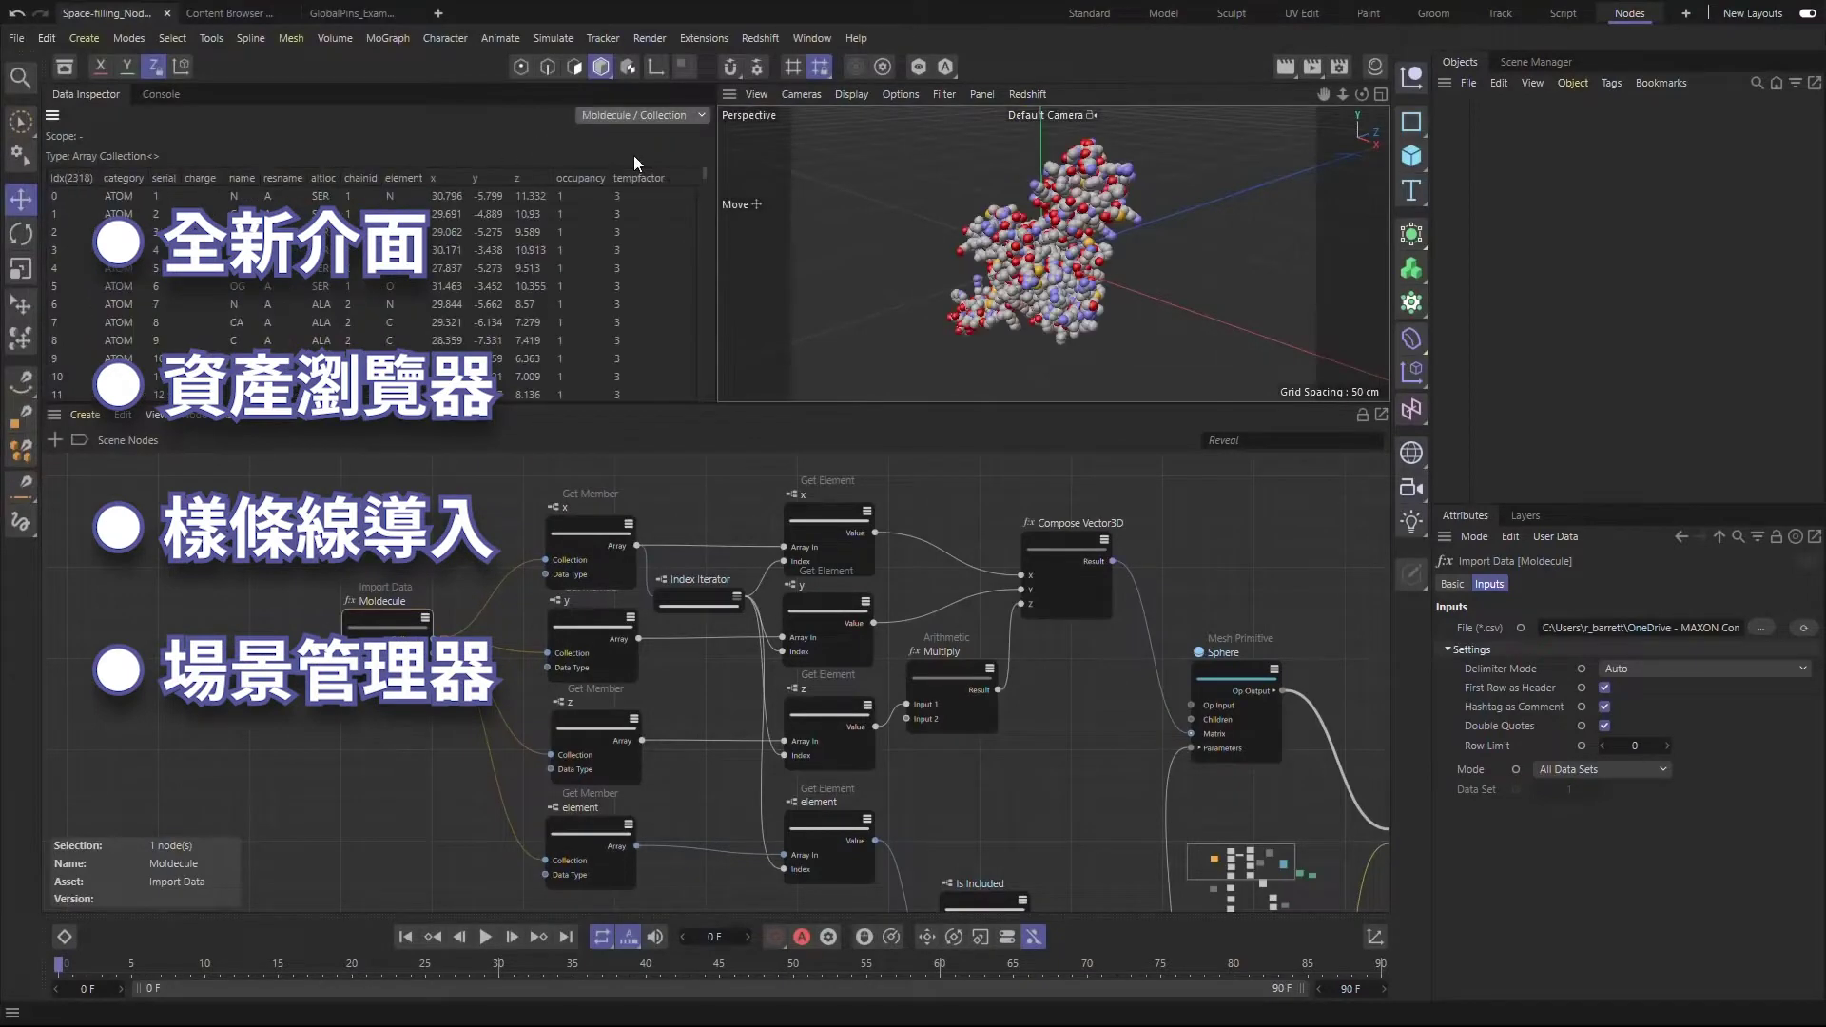
pyautogui.click(241, 17)
pyautogui.click(1088, 14)
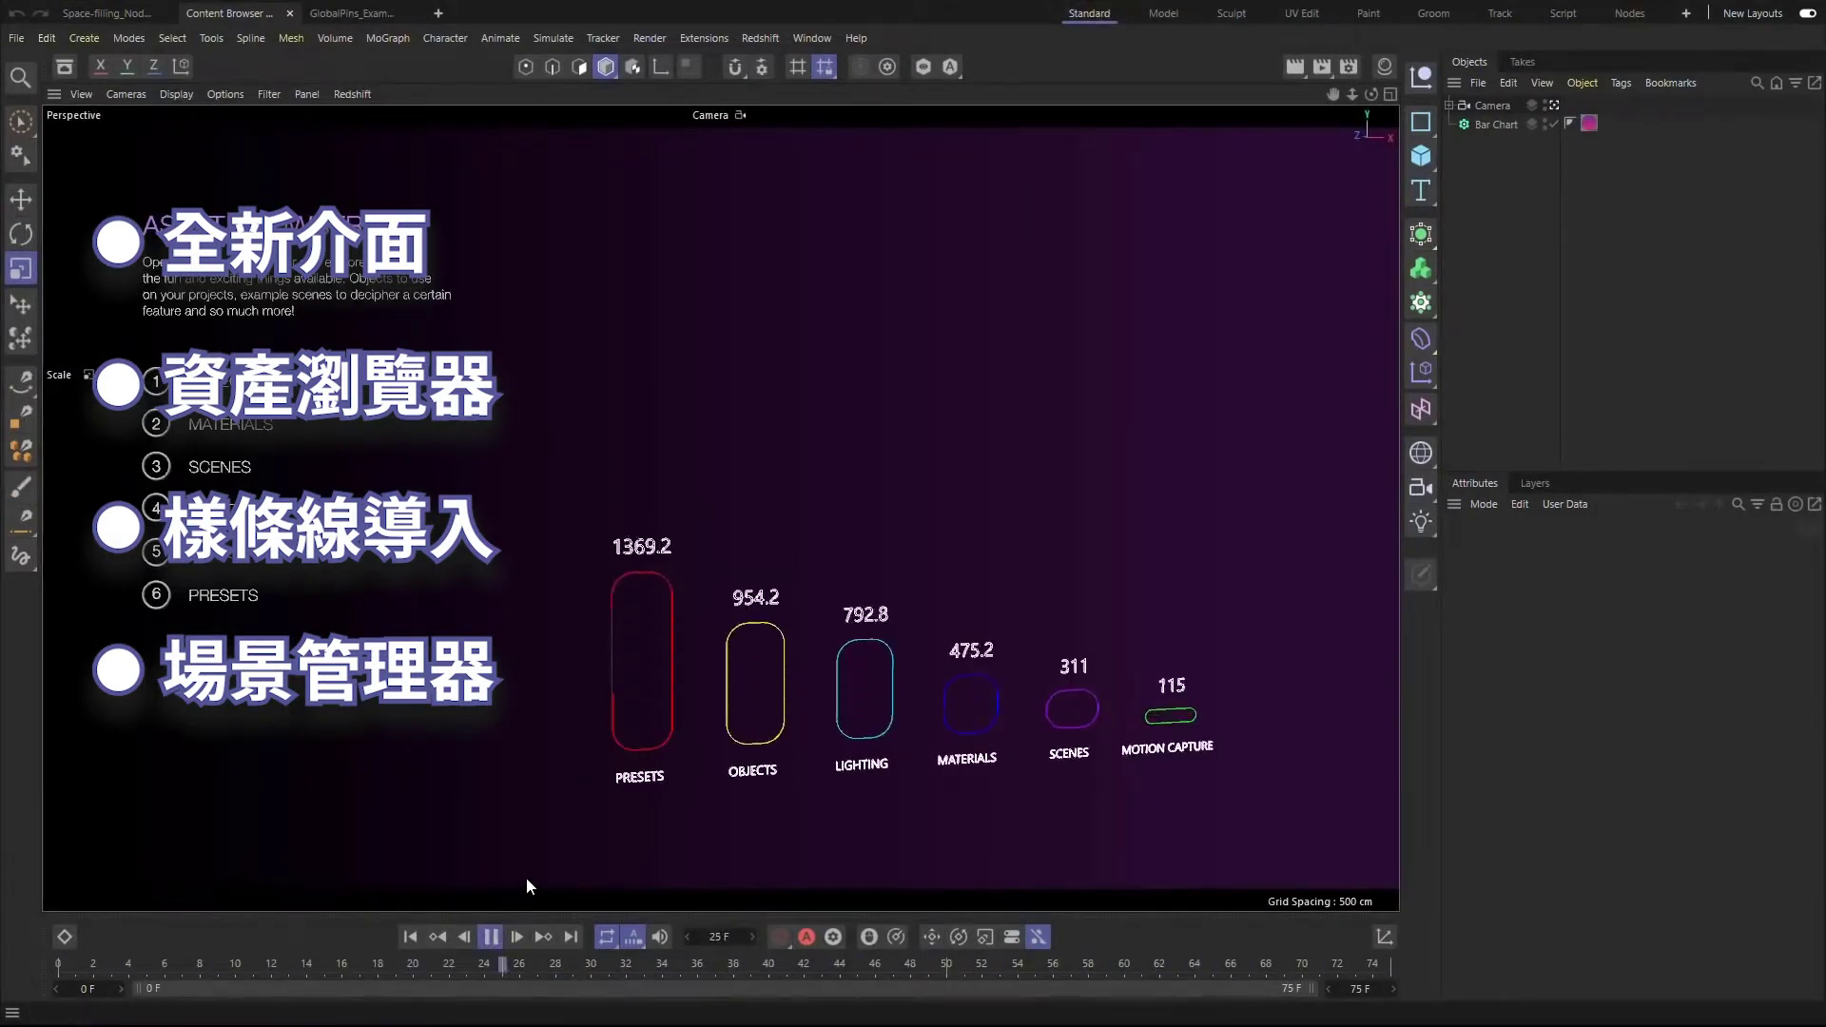
# - Switch to the GlobalPins globe scene
pyautogui.click(352, 12)
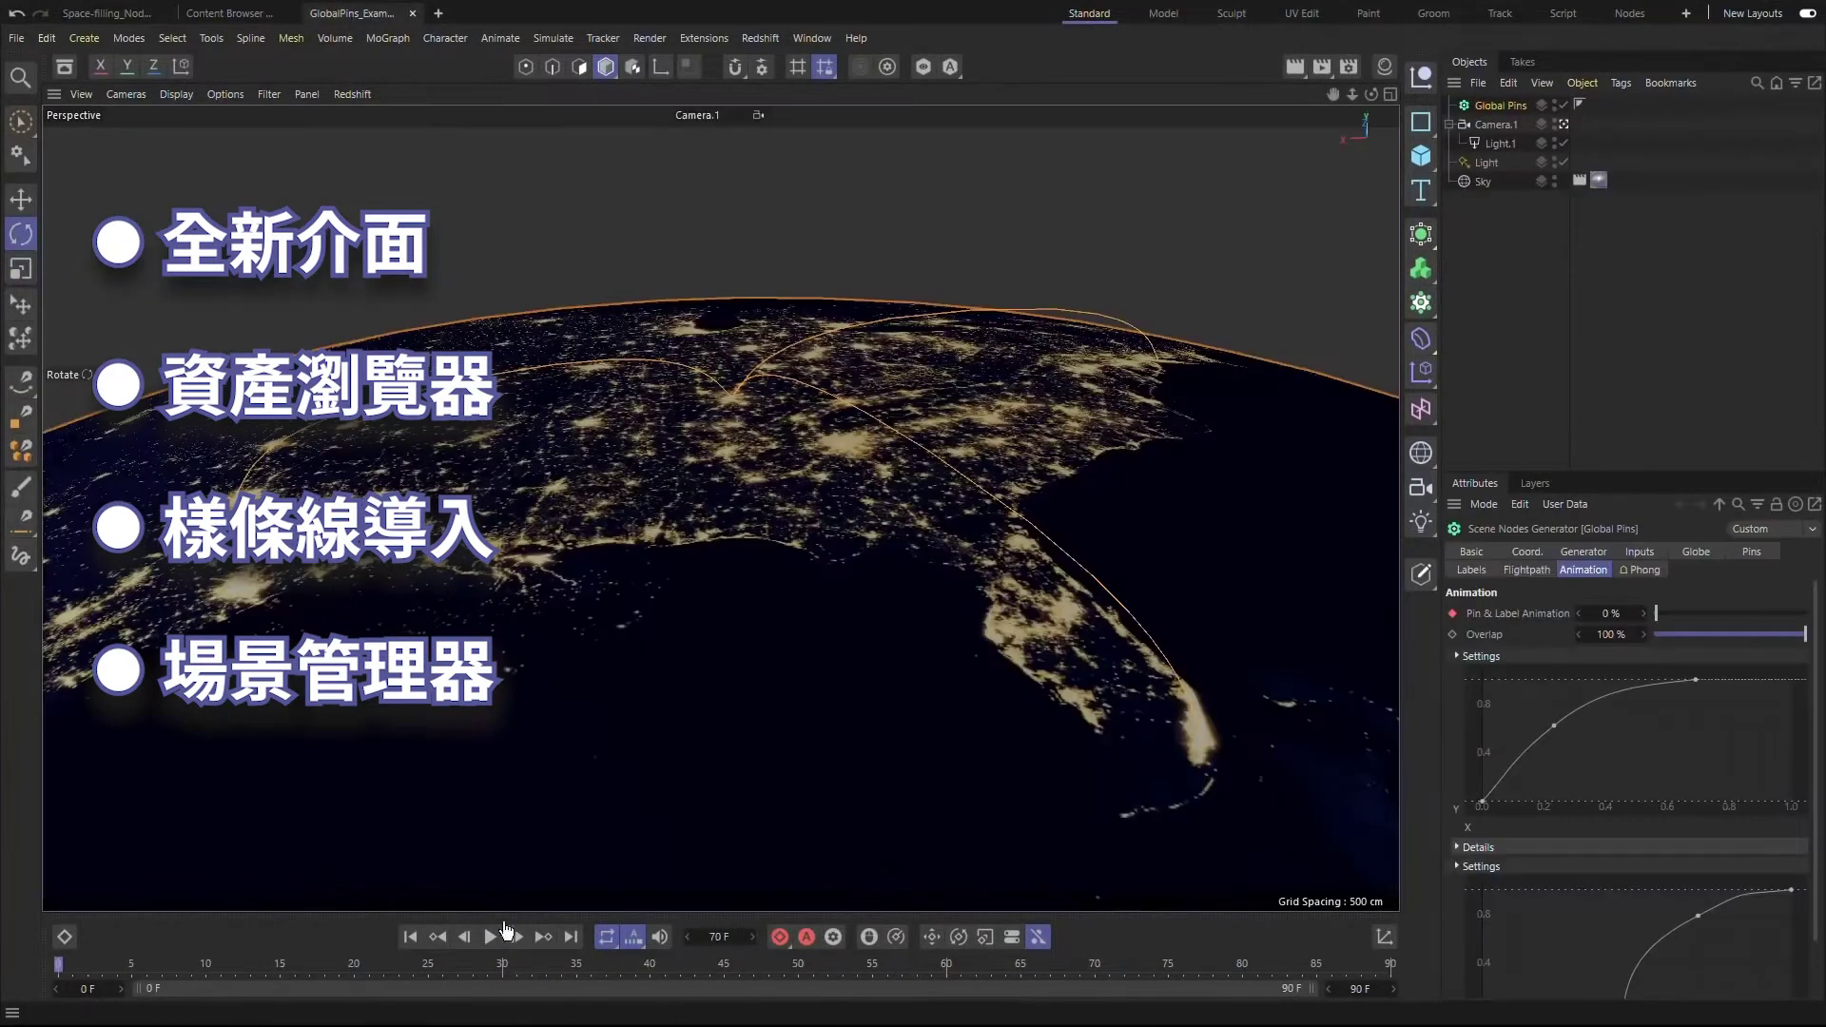
pyautogui.click(490, 938)
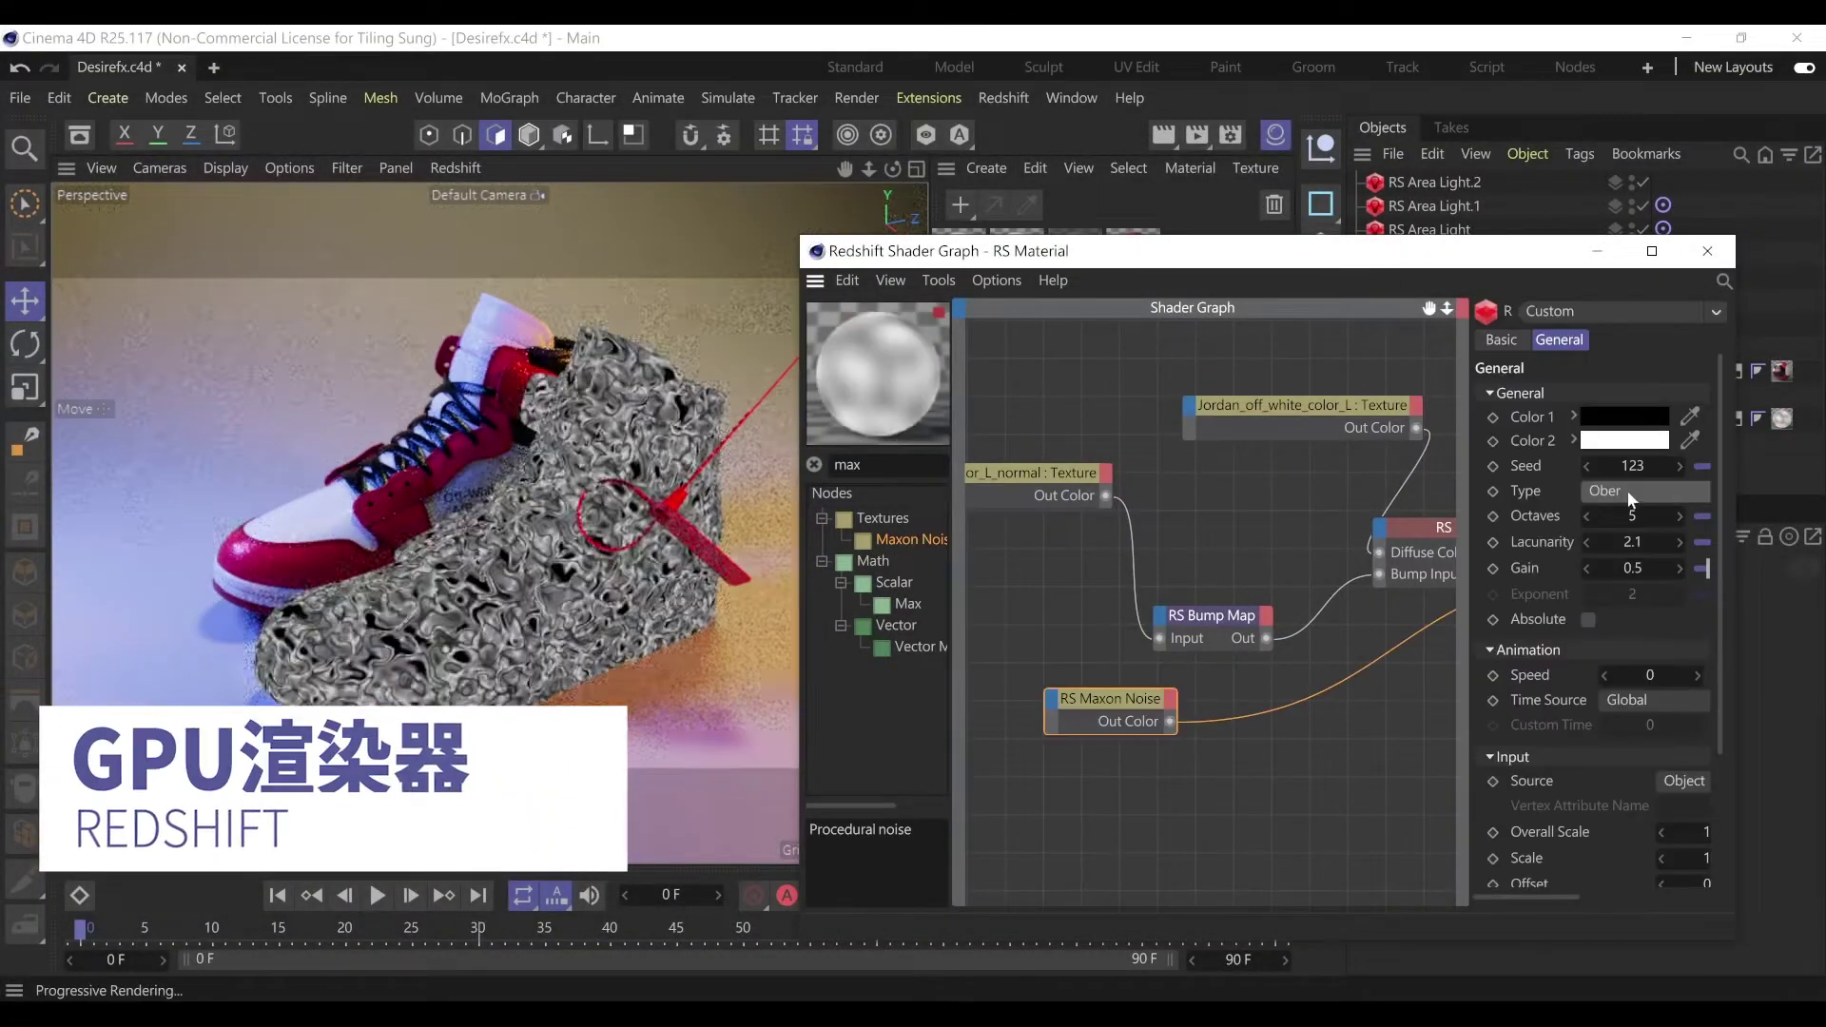
# - Set the Maxon Noise type to FBM and add an RS Bump Blender node found by searching 'bum'
pyautogui.click(1626, 489)
pyautogui.click(1445, 315)
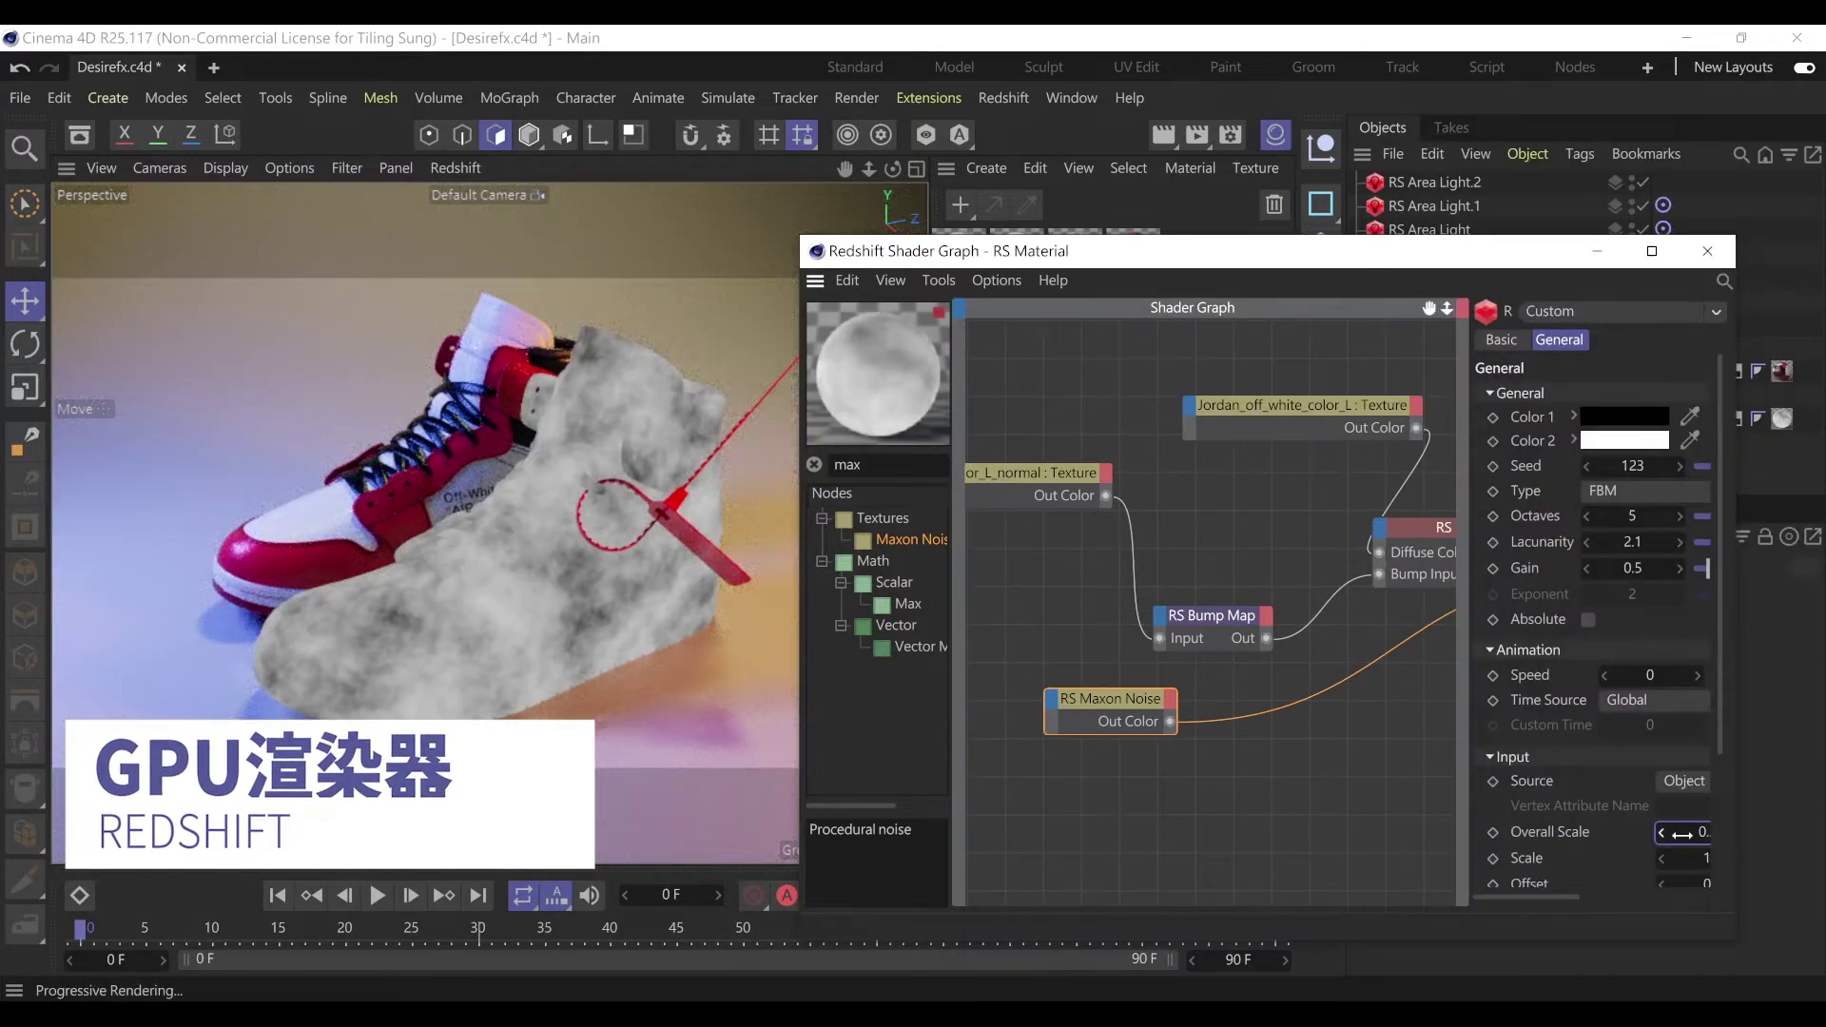
pyautogui.click(814, 464)
pyautogui.write('bum')
pyautogui.moveTo(920, 561)
pyautogui.mouseDown()
pyautogui.moveTo(1315, 713)
pyautogui.moveTo(1289, 527)
pyautogui.moveTo(1158, 638)
pyautogui.mouseUp()
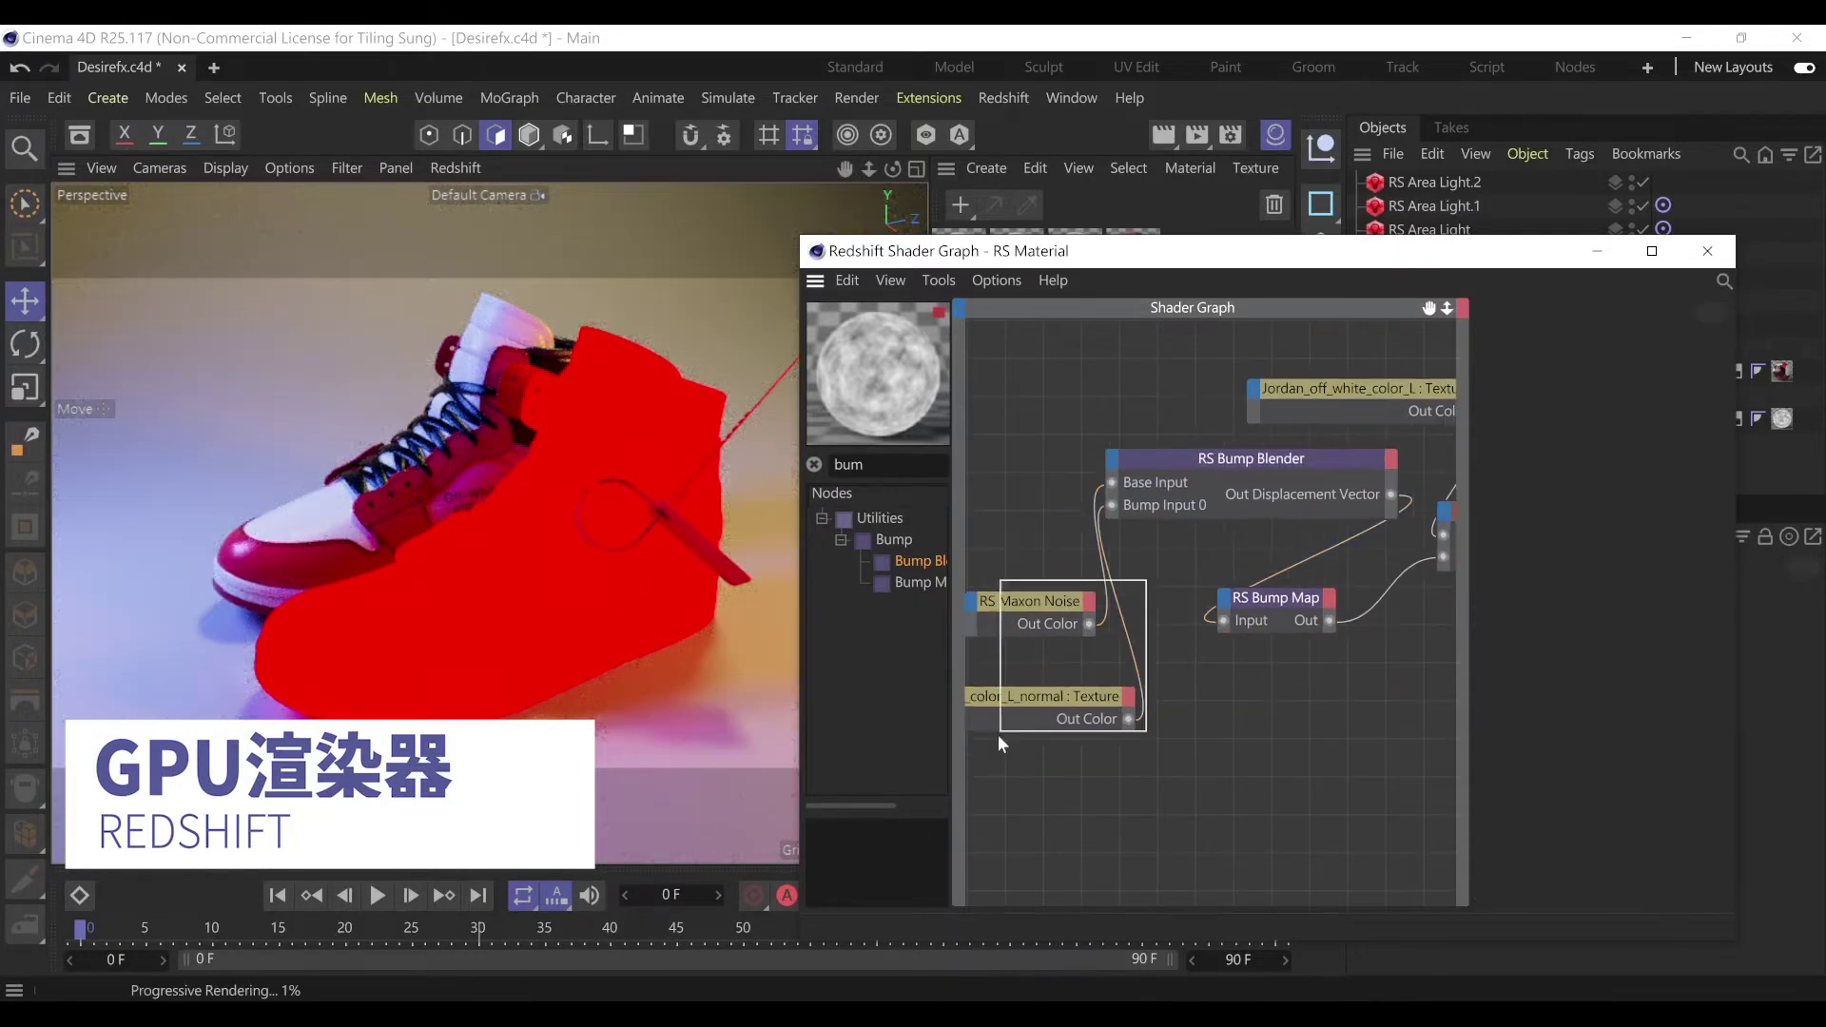
# - Wire the RS Material Blender into the output chain and drive noise Coord Scale Global with RS Vector Bias
pyautogui.moveTo(1205, 656); pyautogui.dragTo(1317, 414)
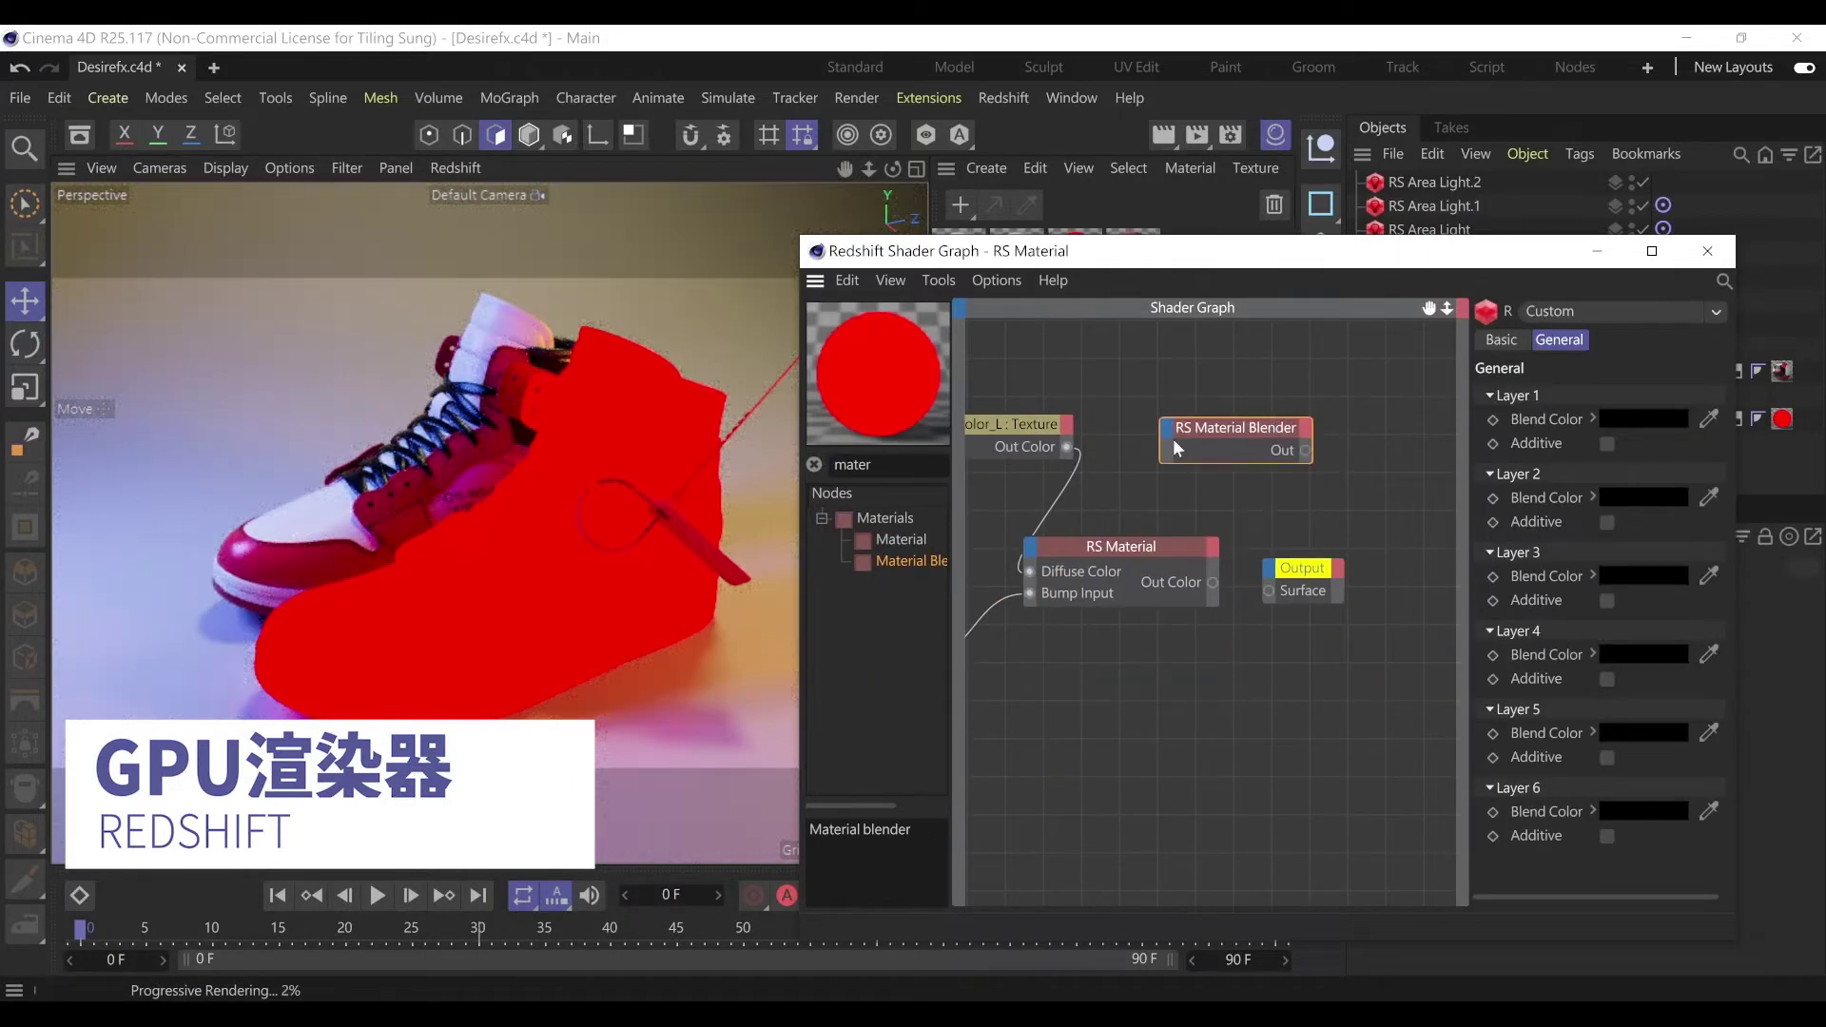
pyautogui.moveTo(1213, 582); pyautogui.dragTo(1171, 442)
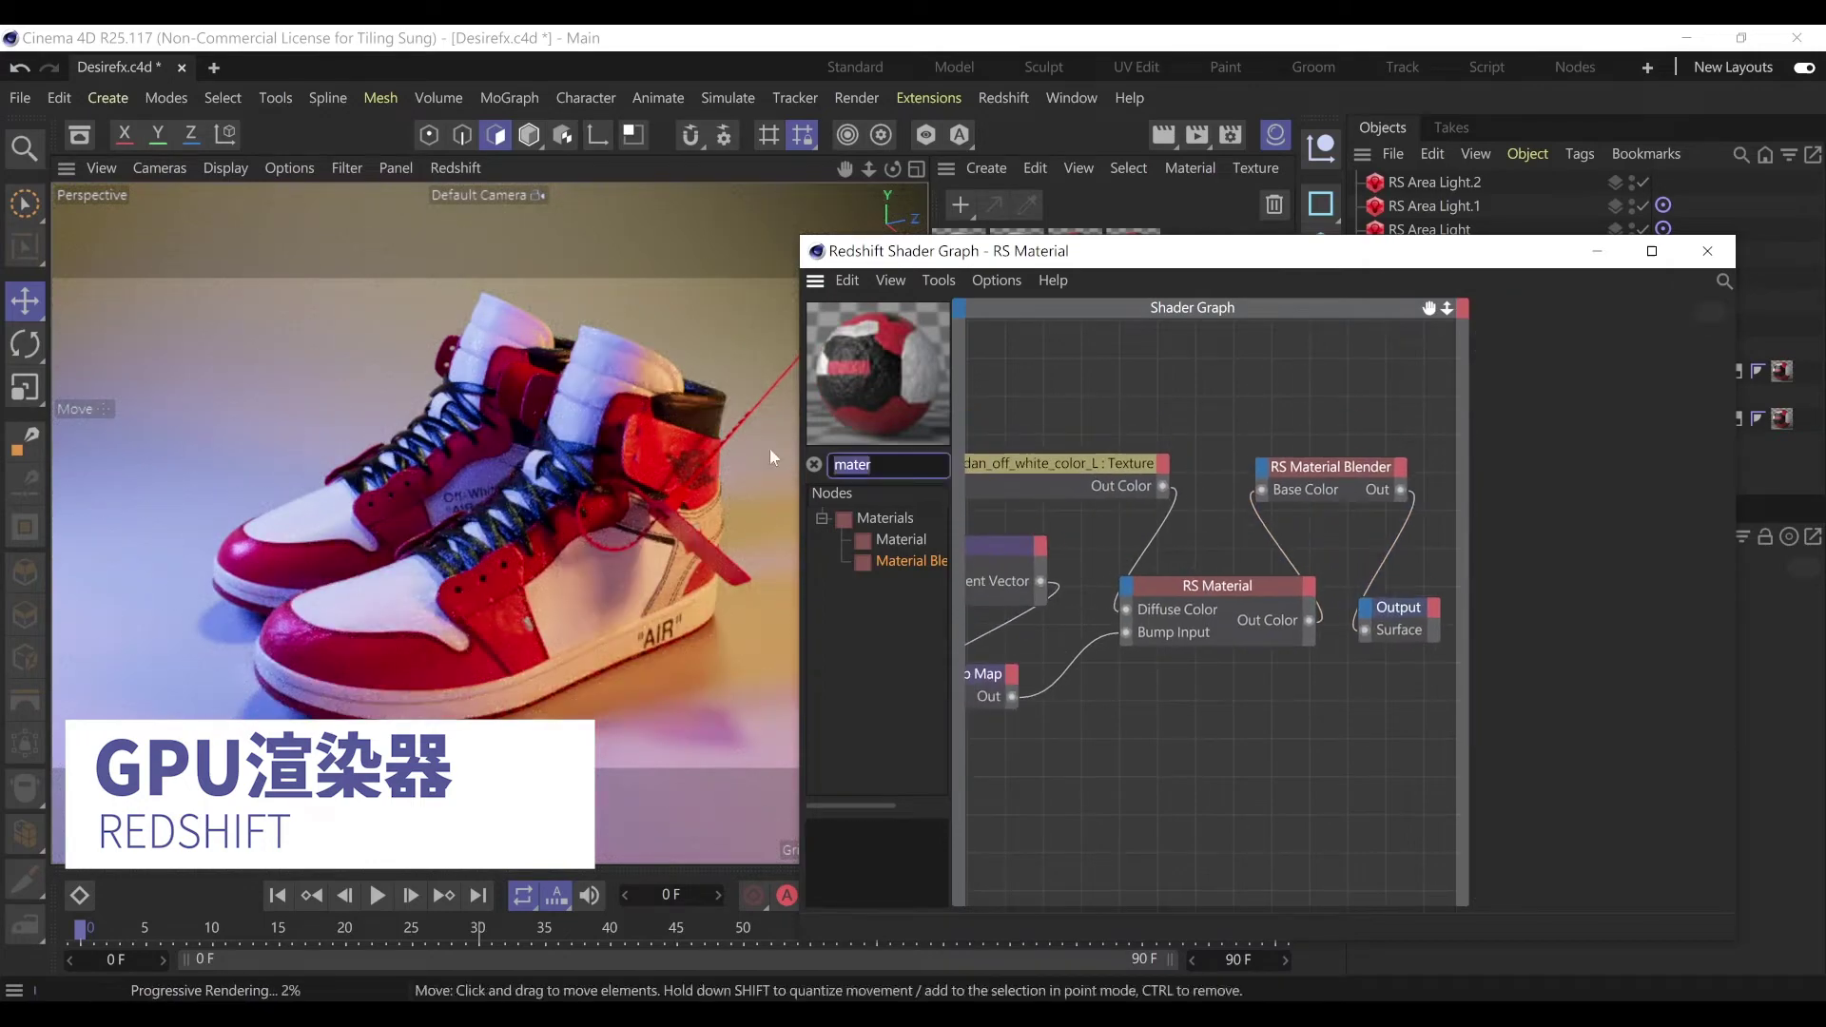
pyautogui.write('i')
pyautogui.moveTo(1288, 642); pyautogui.dragTo(1046, 475)
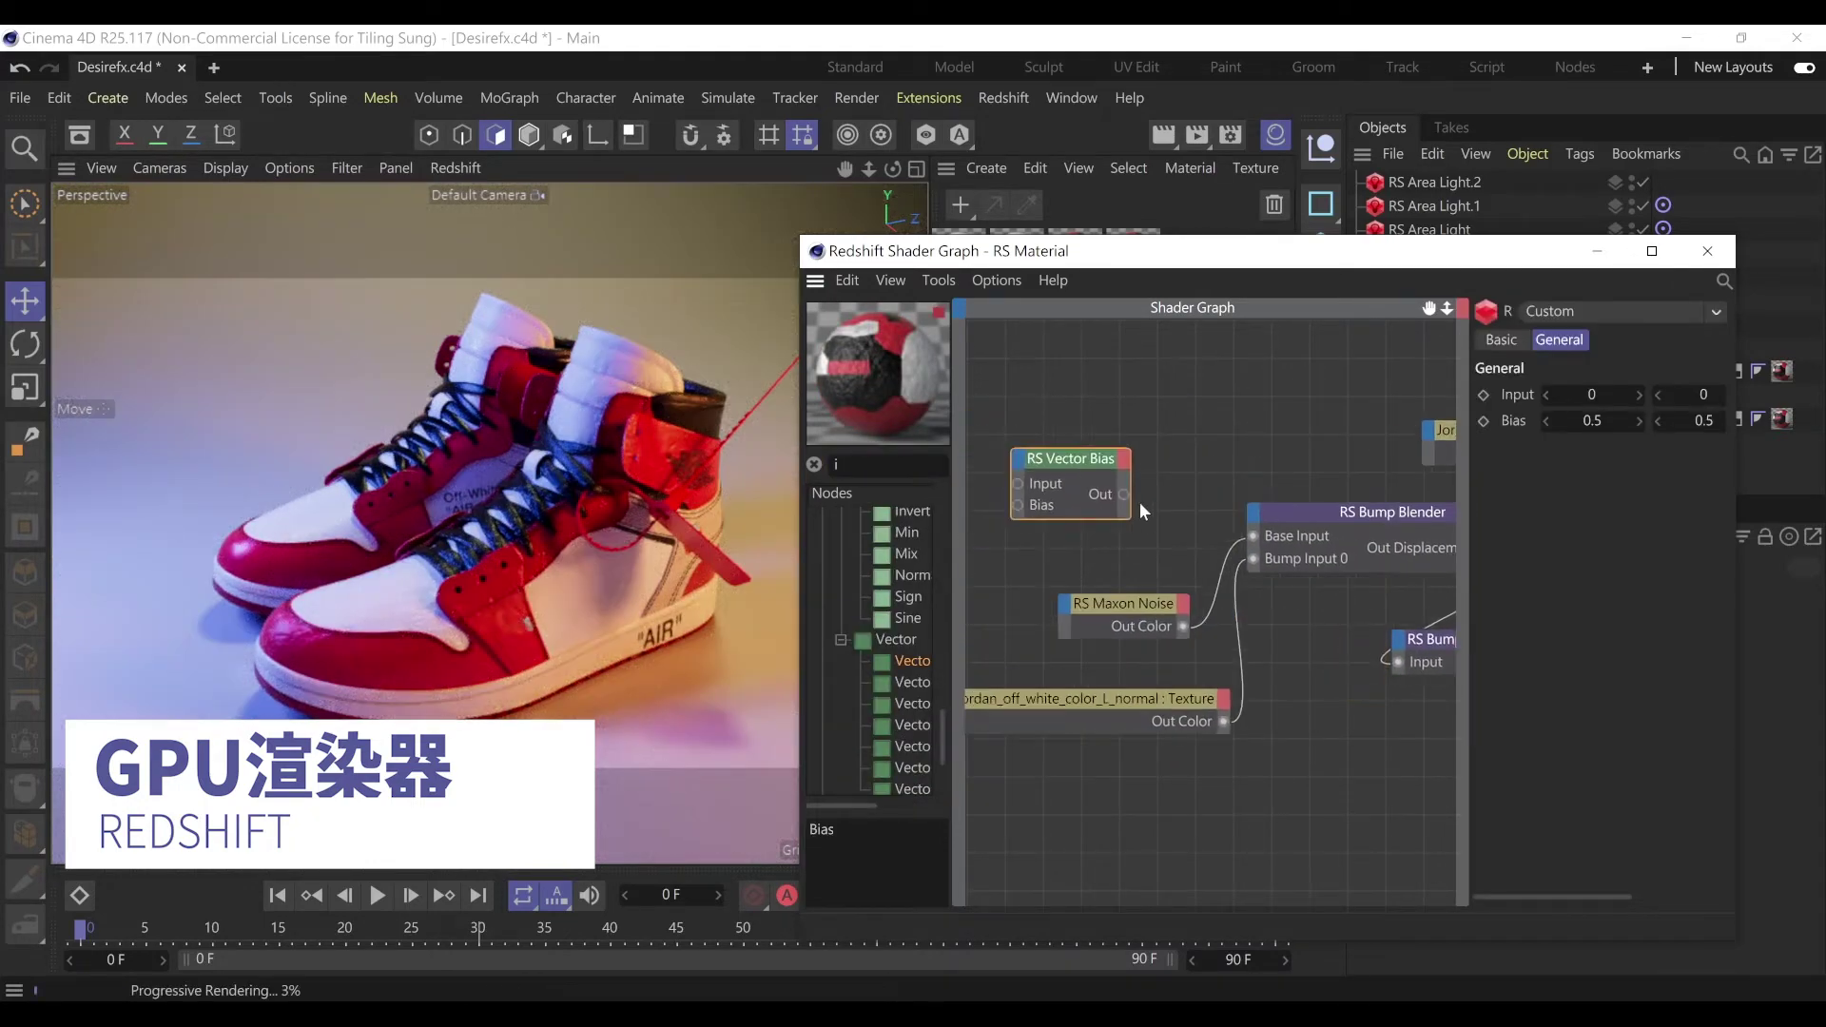
pyautogui.click(1132, 618)
pyautogui.click(1141, 656)
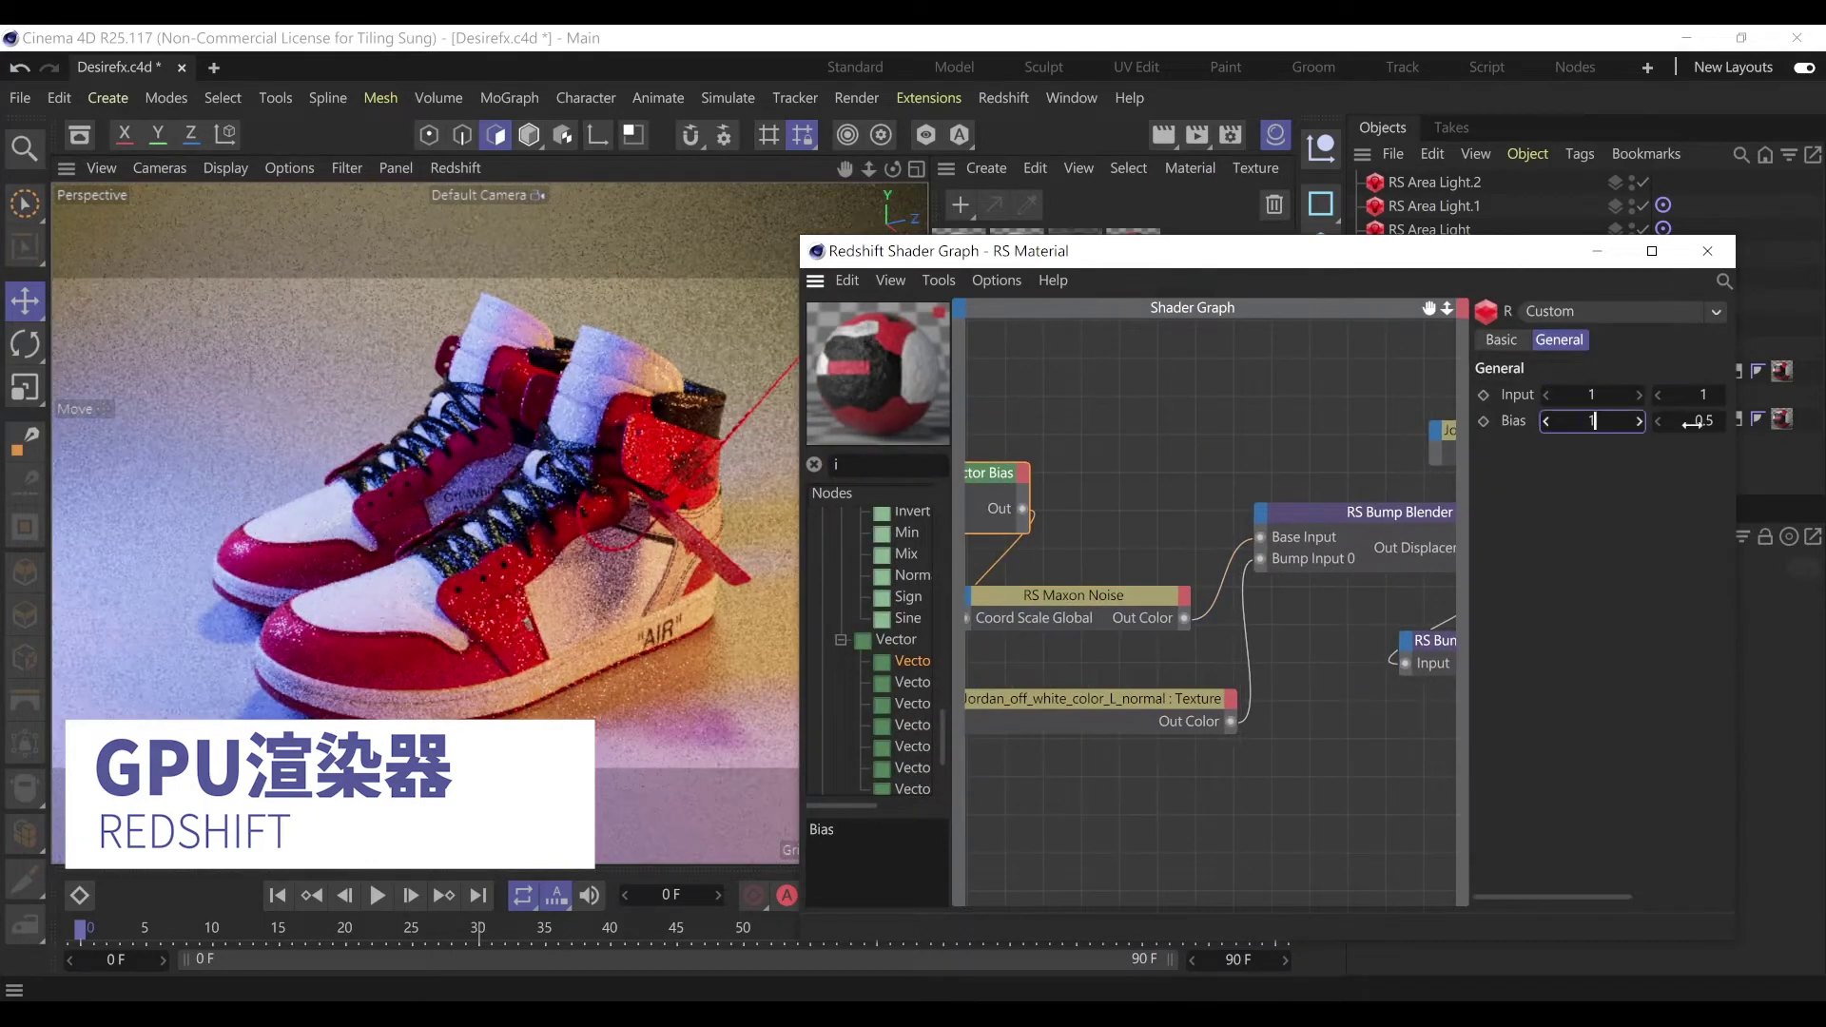
# - Close the RS Material graph and add an RS Noise node found by searching 'no'
pyautogui.click(1707, 251)
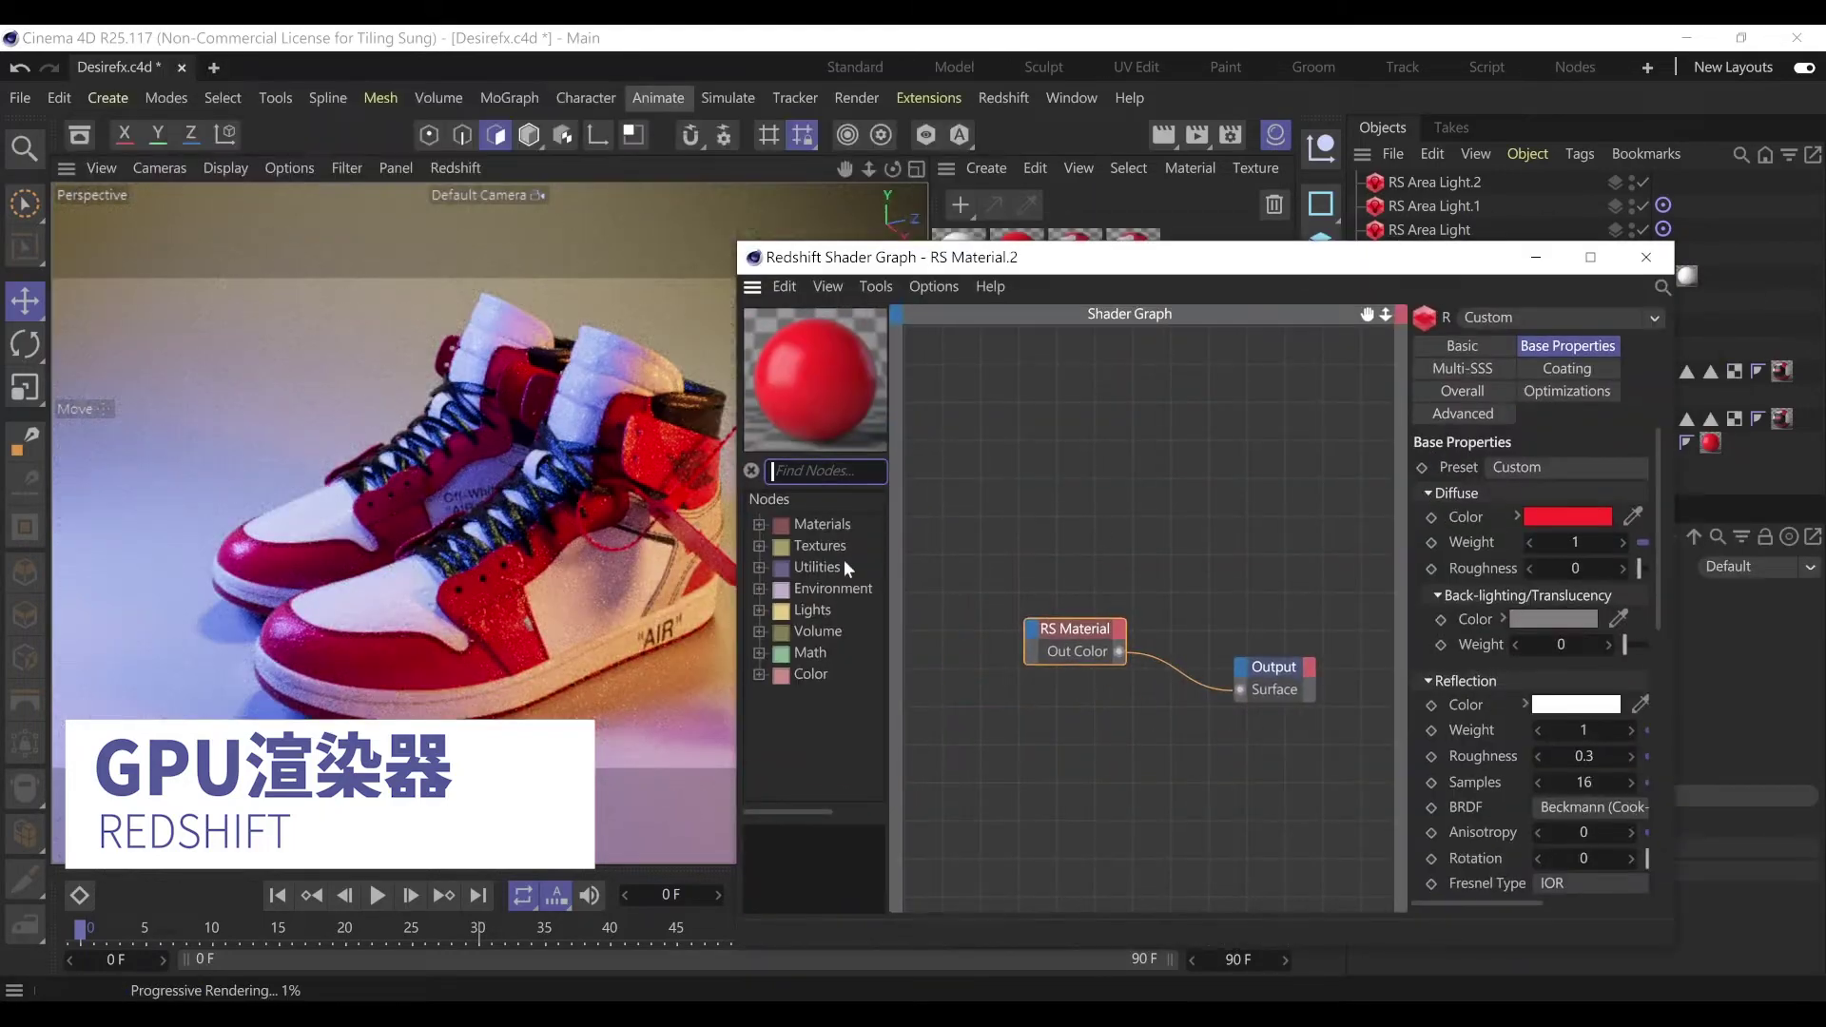
pyautogui.write('no')
pyautogui.moveTo(830, 610); pyautogui.dragTo(1060, 532)
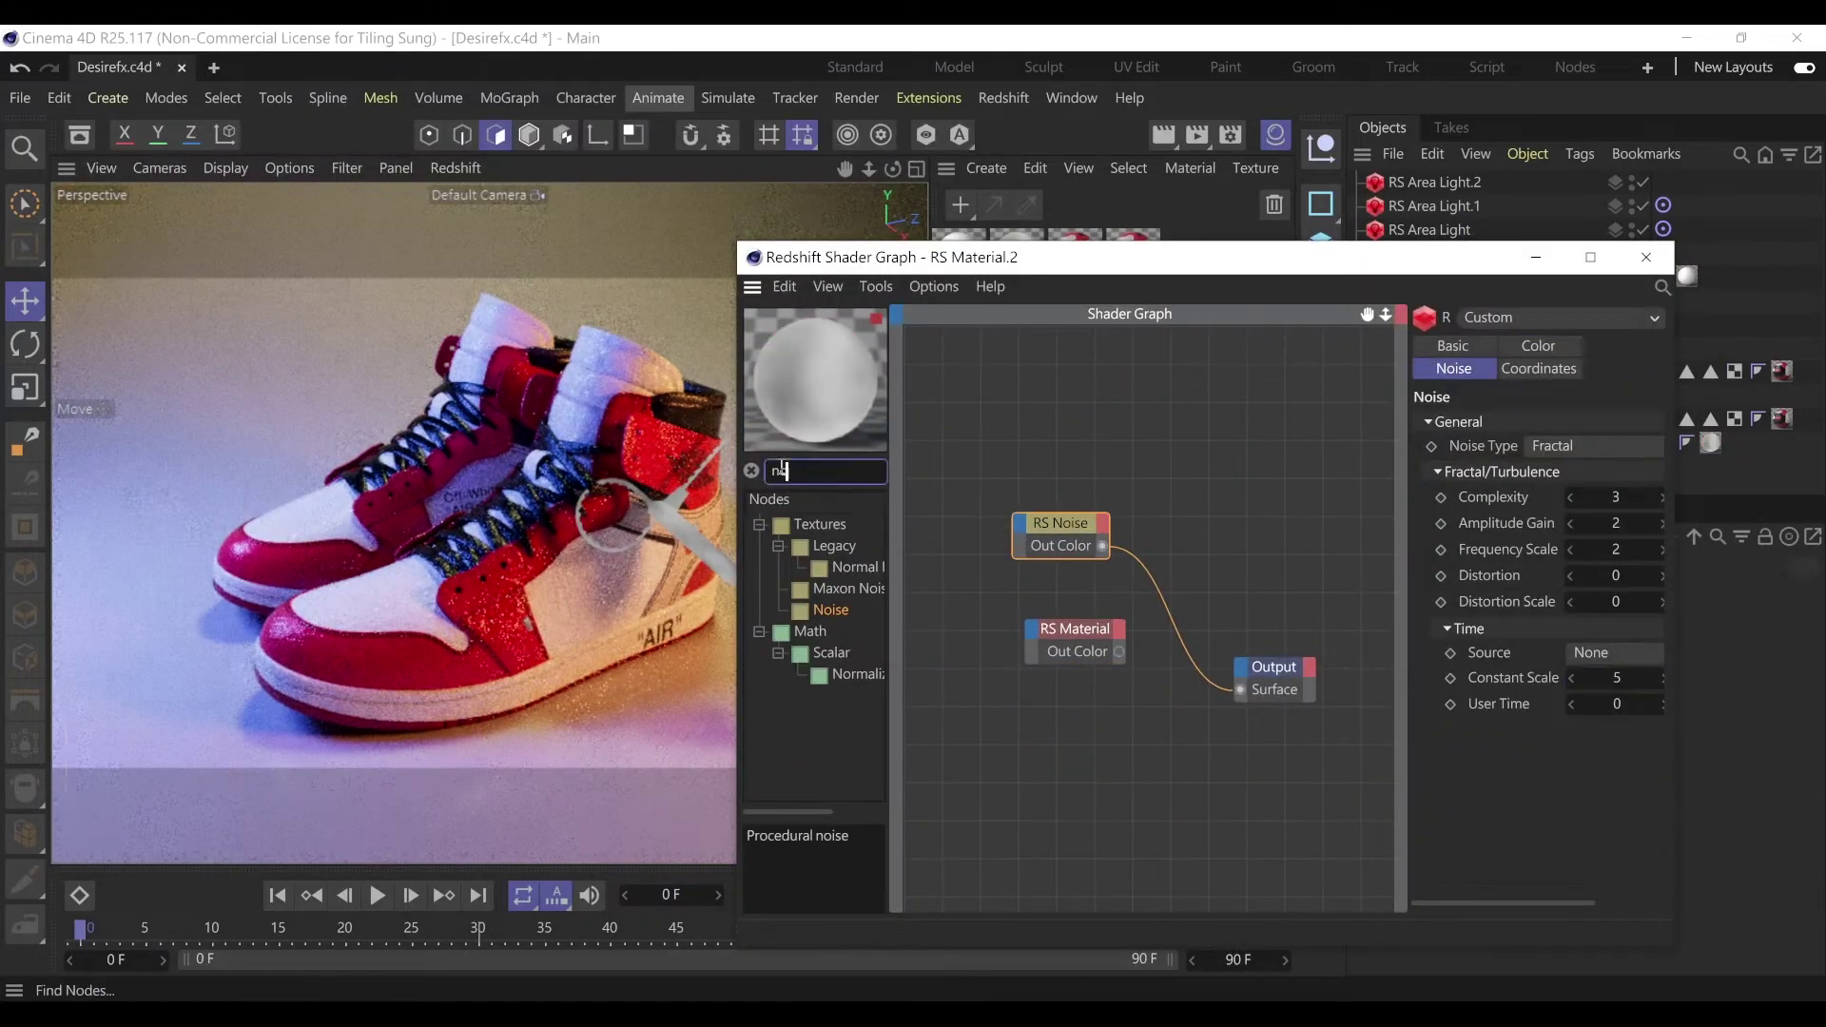